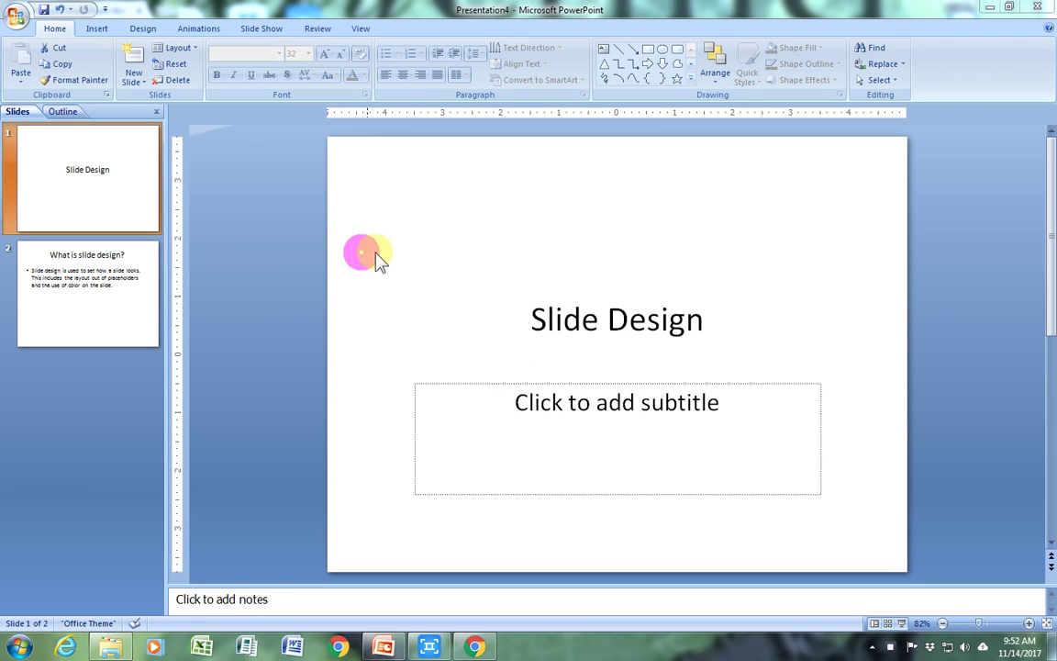
Type the subtitle 'This video is going to teach about slide design.' on the title slide
click(418, 267)
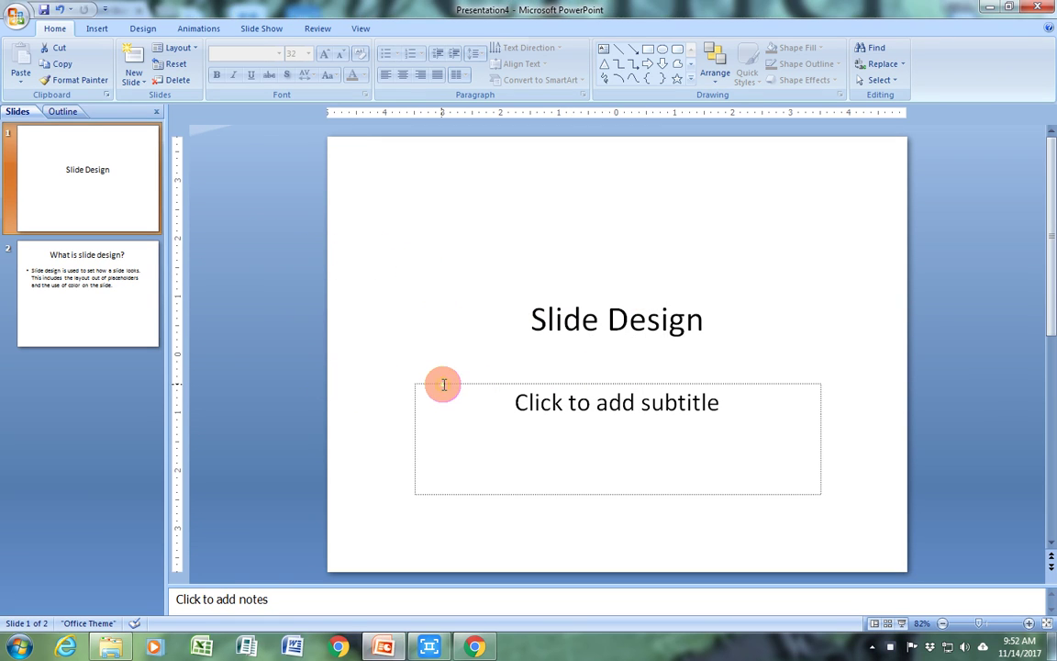
click(514, 404)
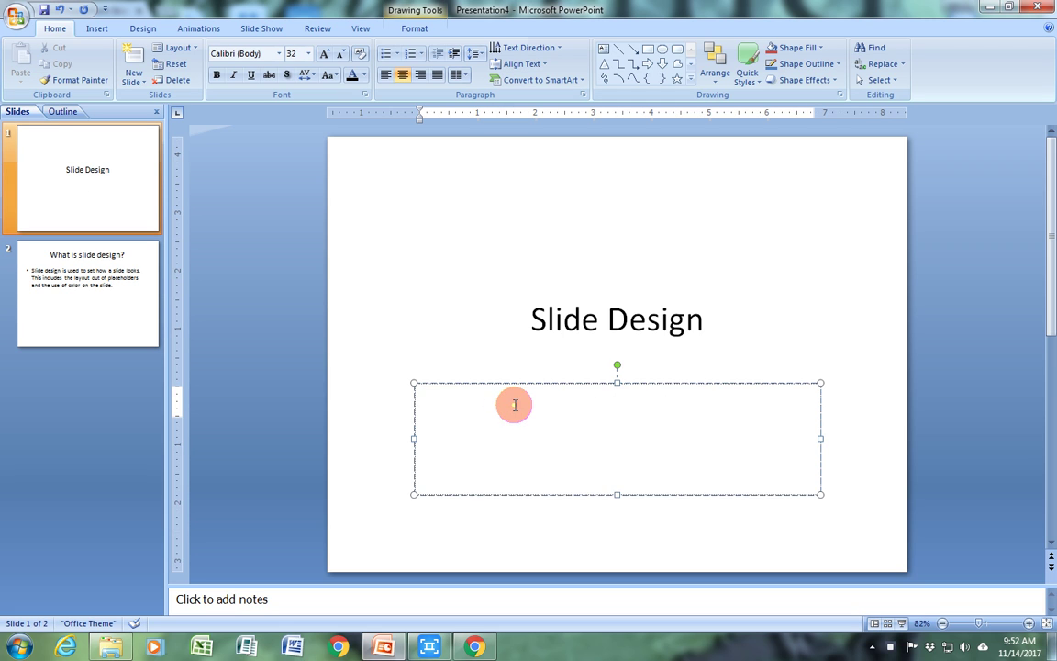
text(This video )
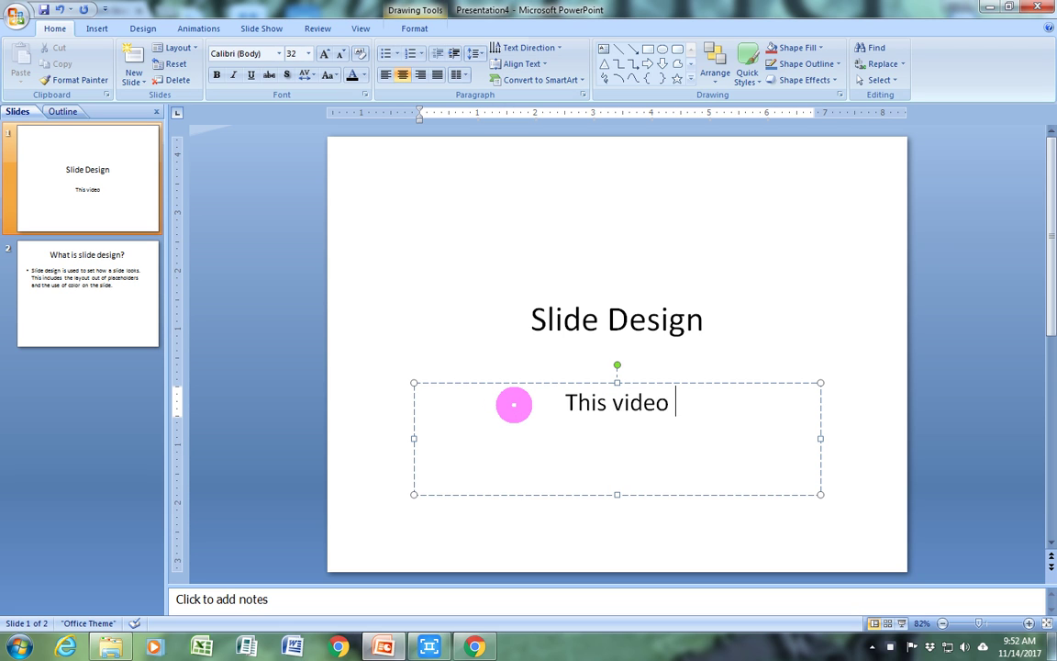
text(is going to )
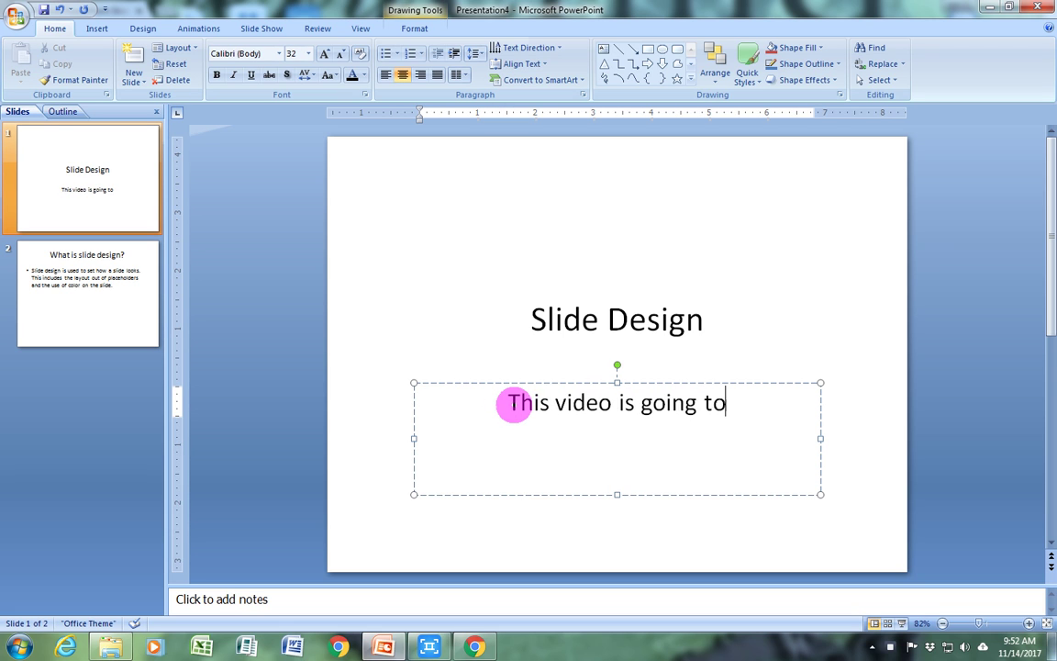
text(teach)
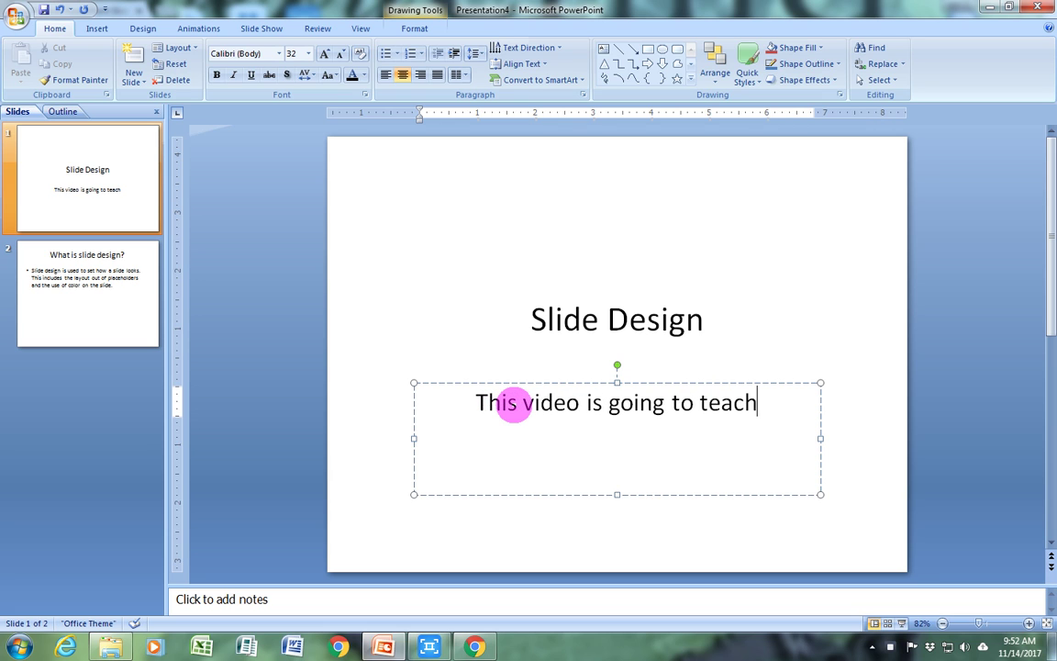
text( about )
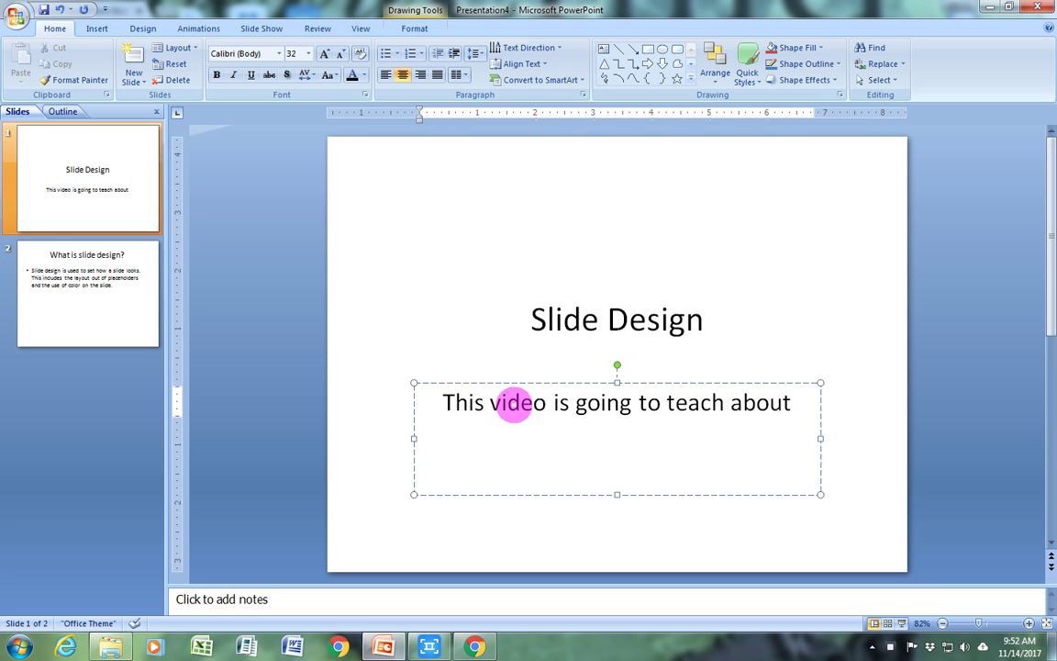
text(slide )
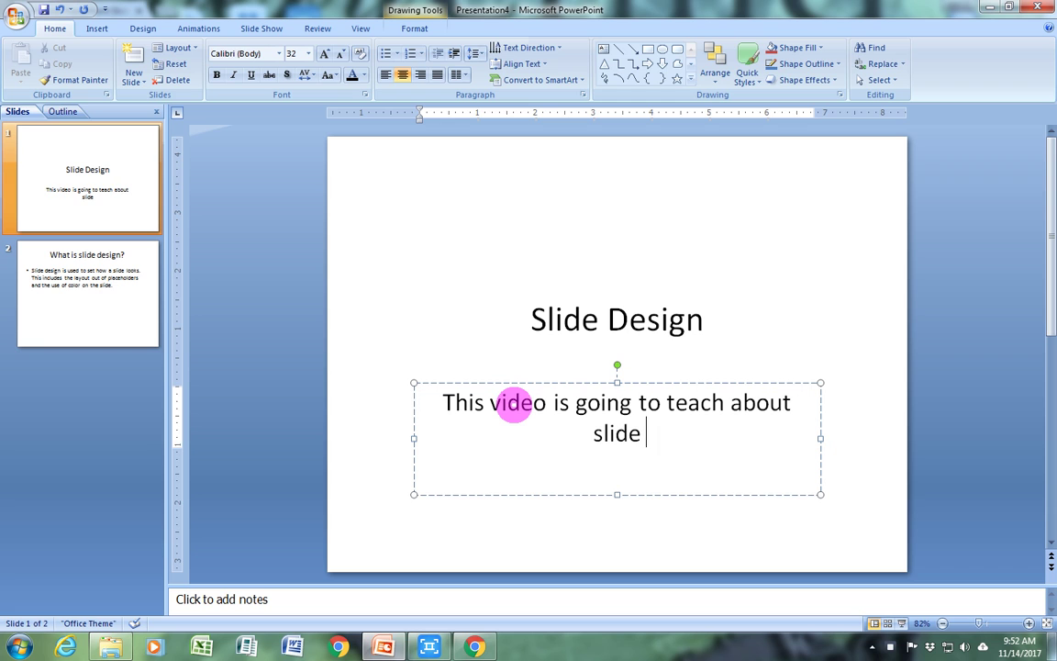
text(desig)
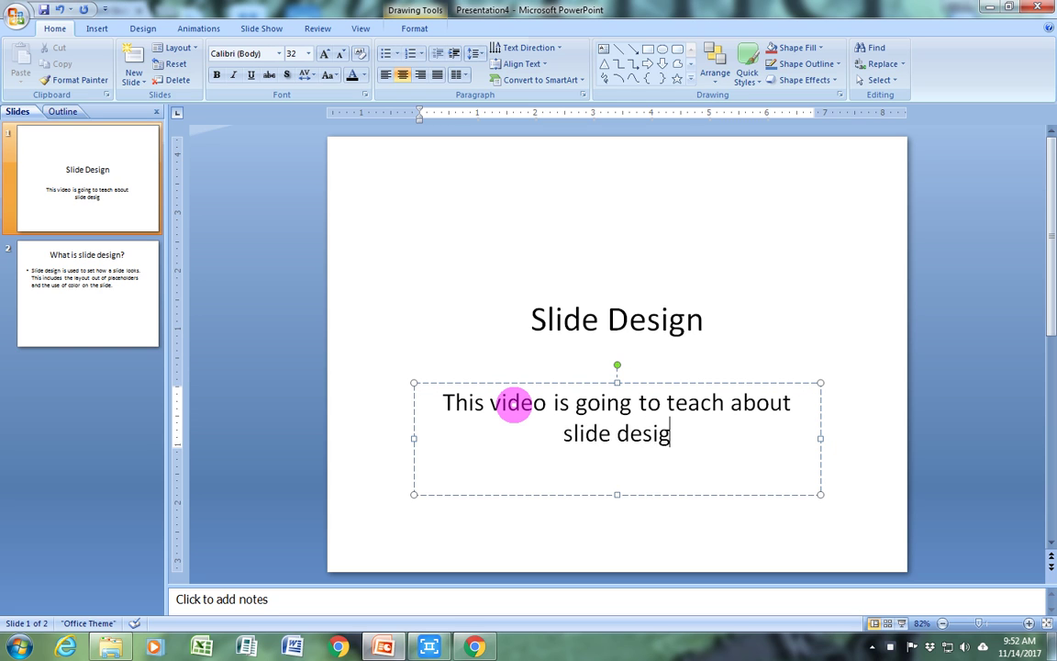
text(n.)
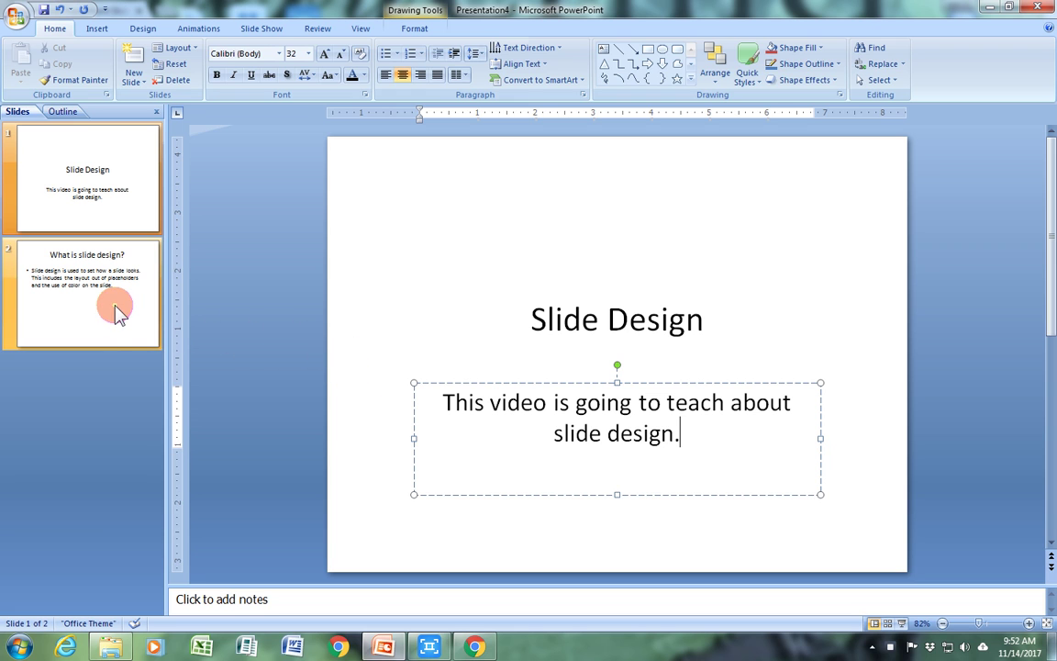
Select slide 2, 'What is slide design?', and place the cursor in its body text
click(103, 275)
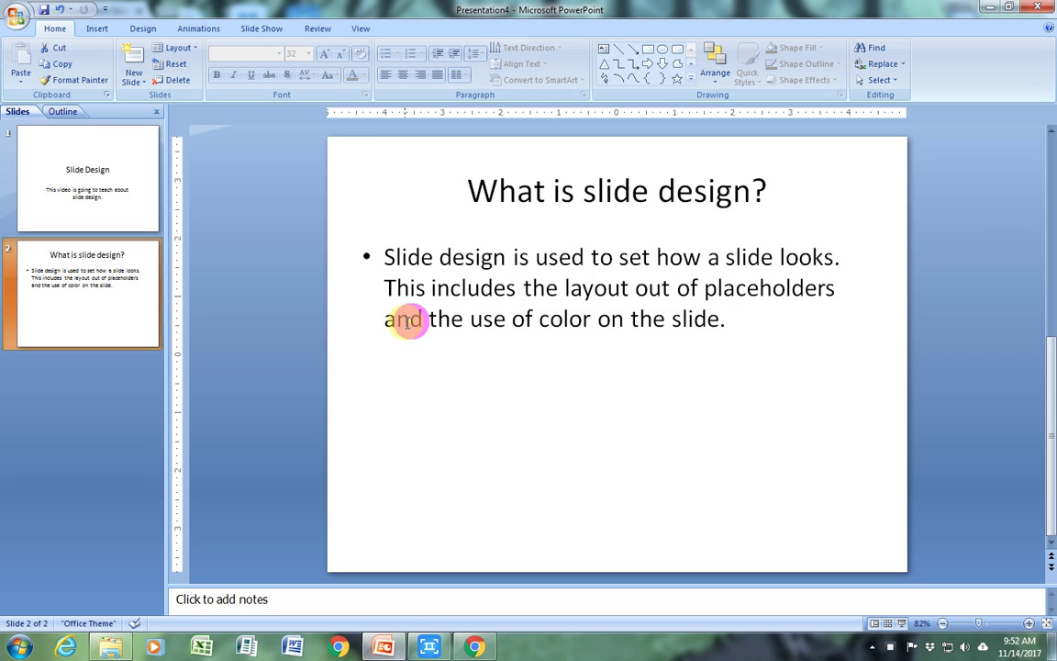
click(703, 332)
Add bullets 'There are several design templates within MS PowerPoint' and 'Follow my mouse; it will show you where to find the templates'
click(729, 322)
key(Return)
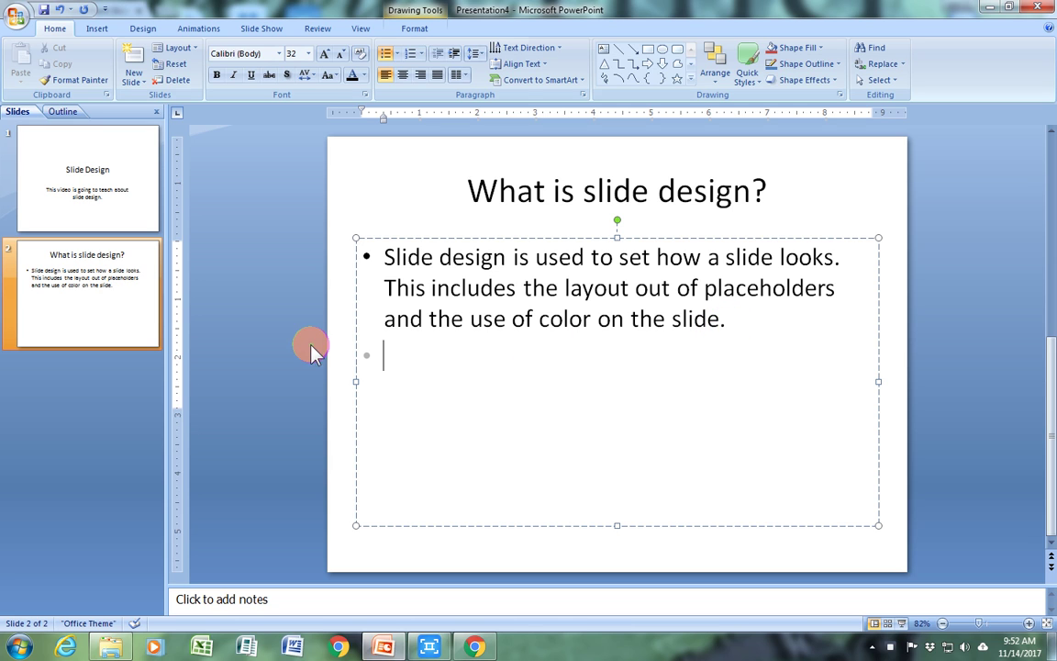
text(There )
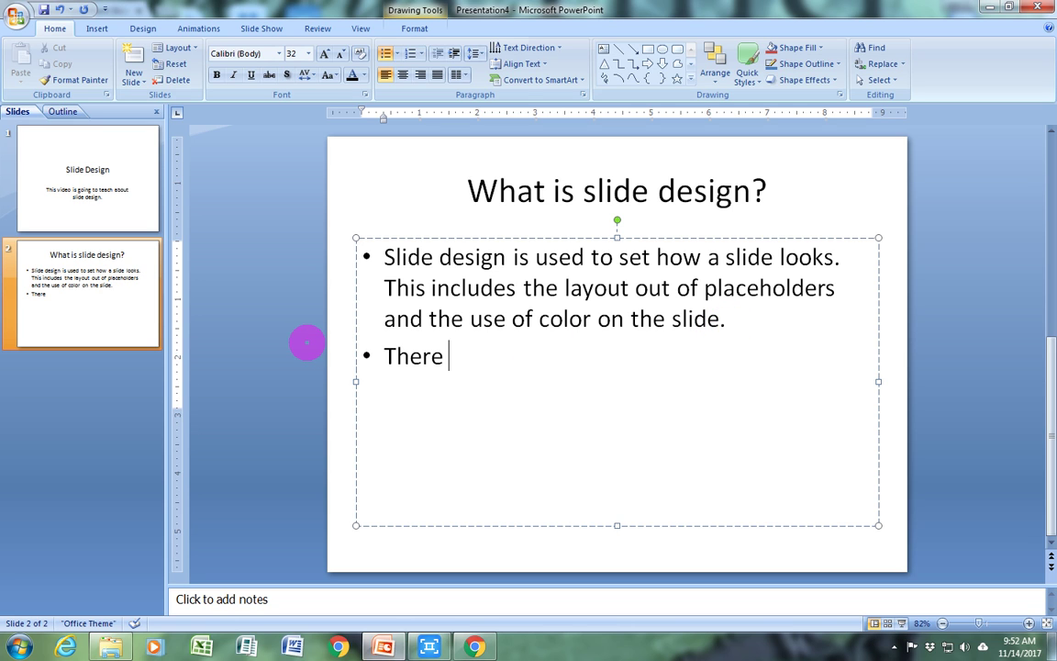
text(are sev)
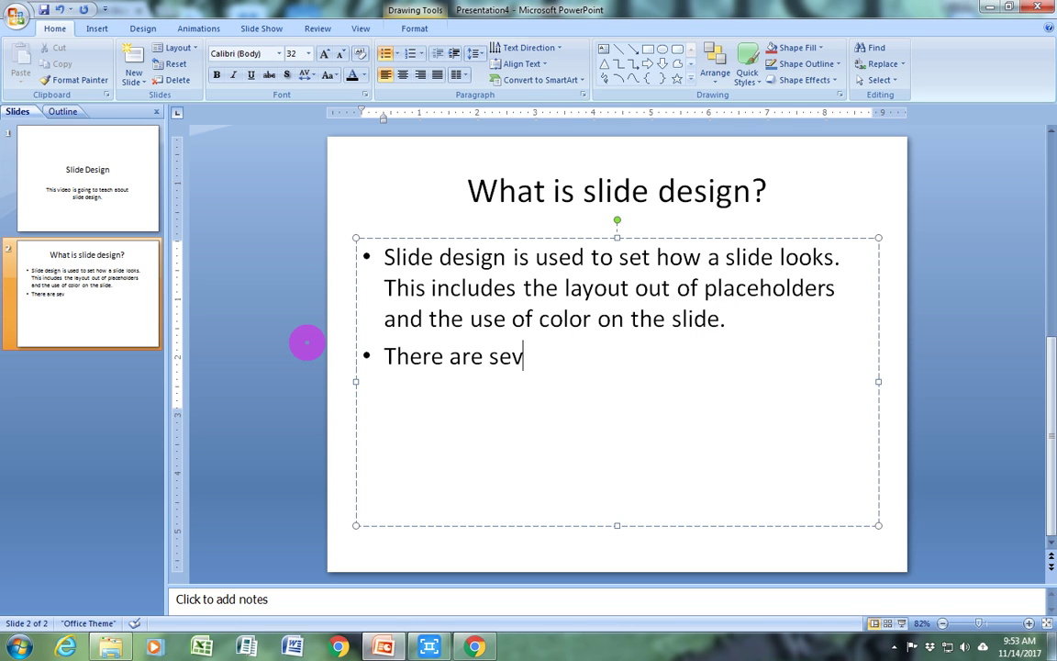
text(e)
text(ral de)
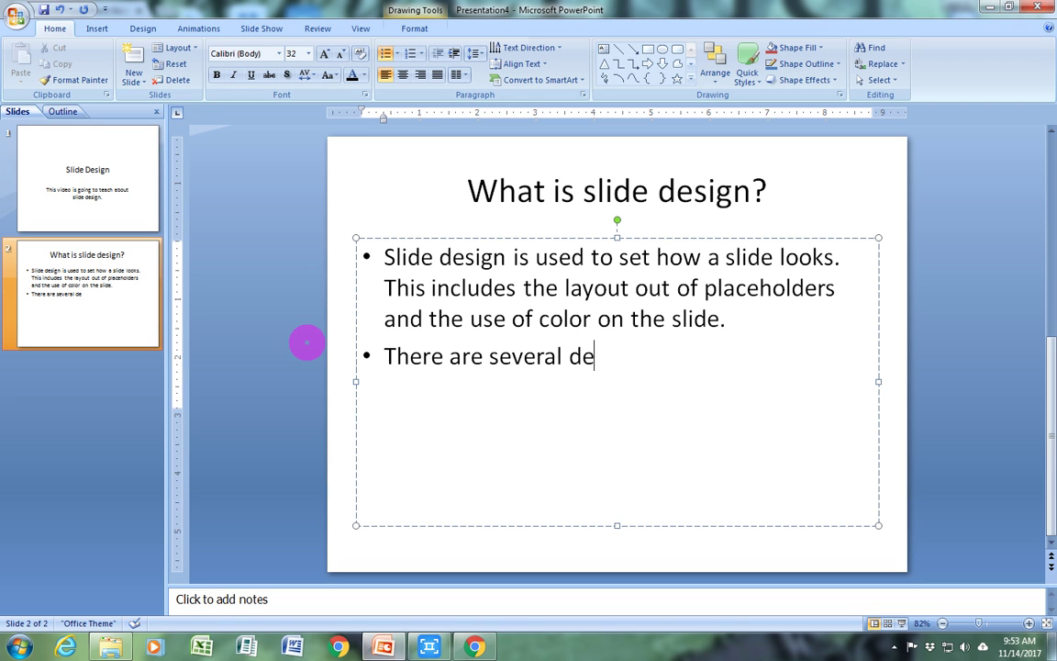
text(sign te)
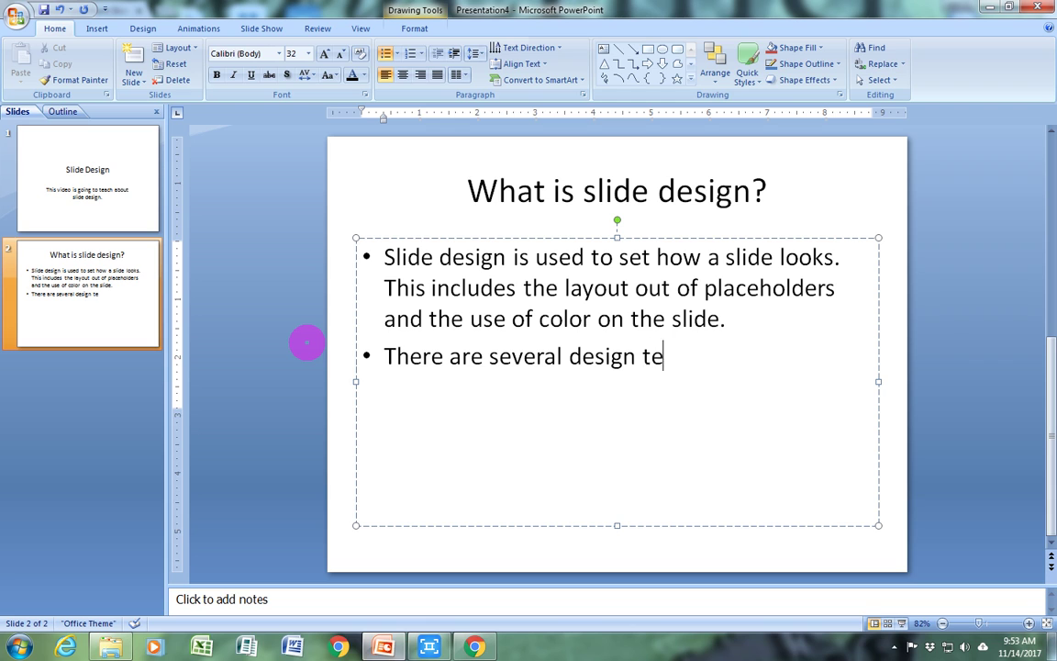
text(mplate)
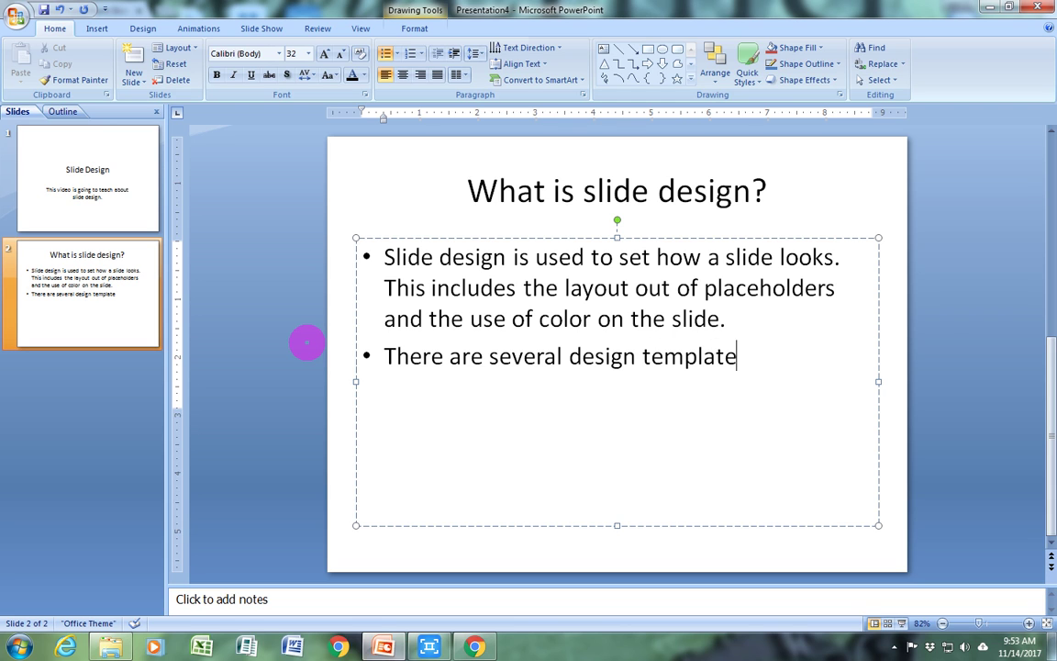
text(s withi)
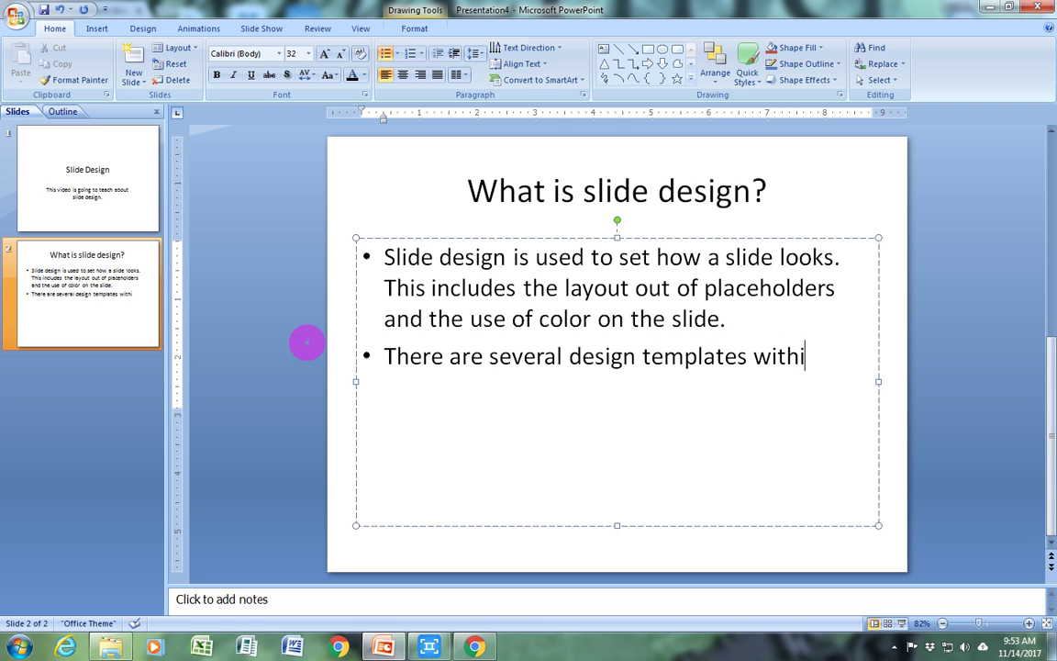
text(n MS)
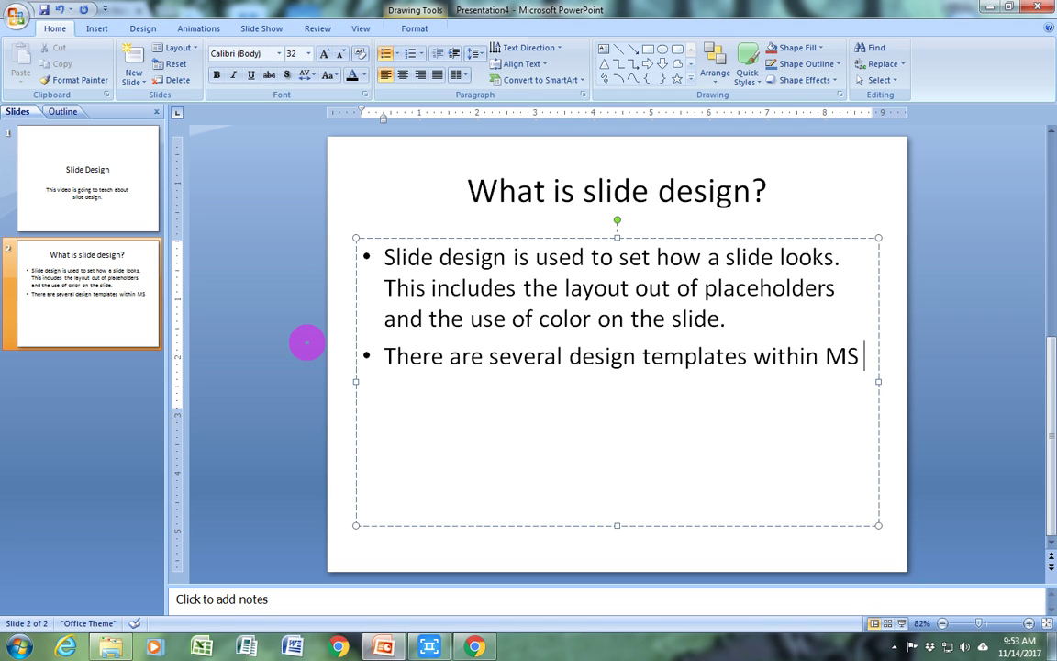
text( PowerPoi)
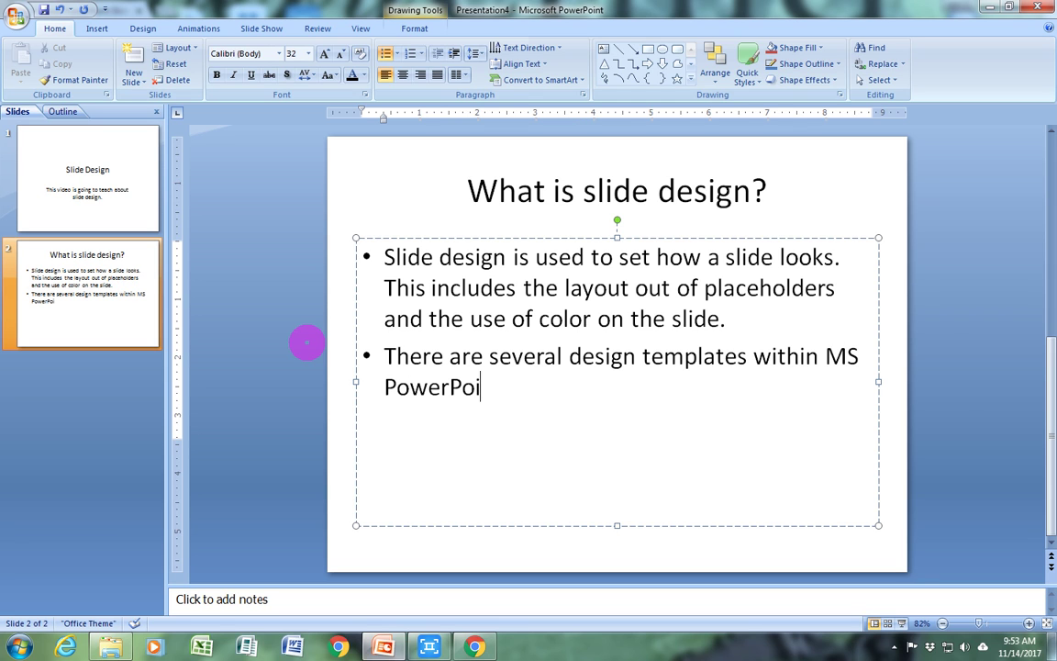
text(nt.)
key(Return)
text(F)
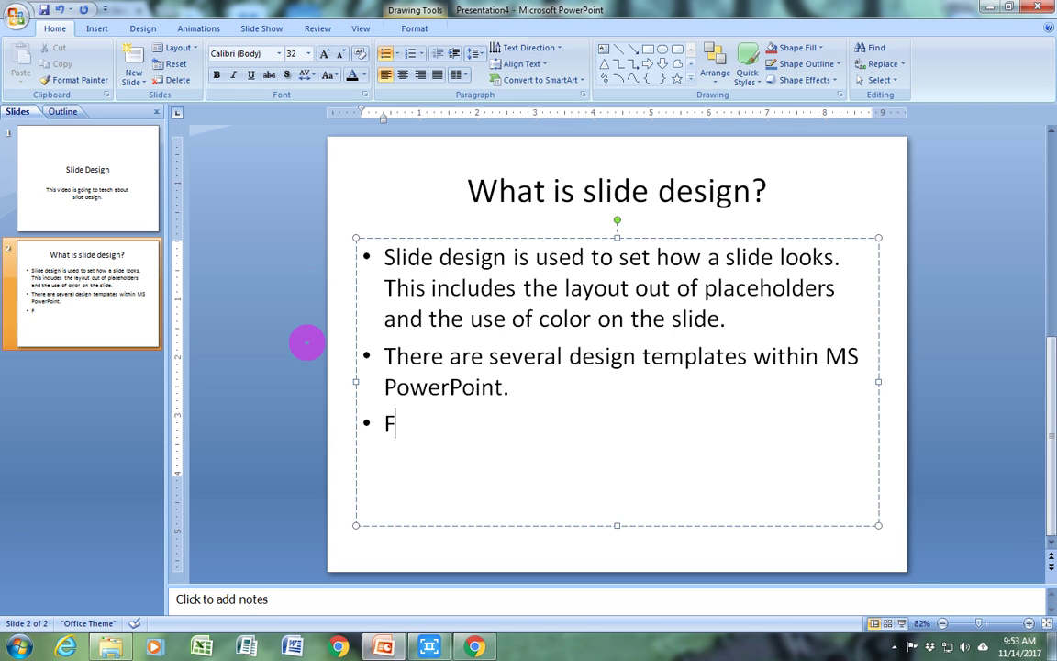
text(ollow my m)
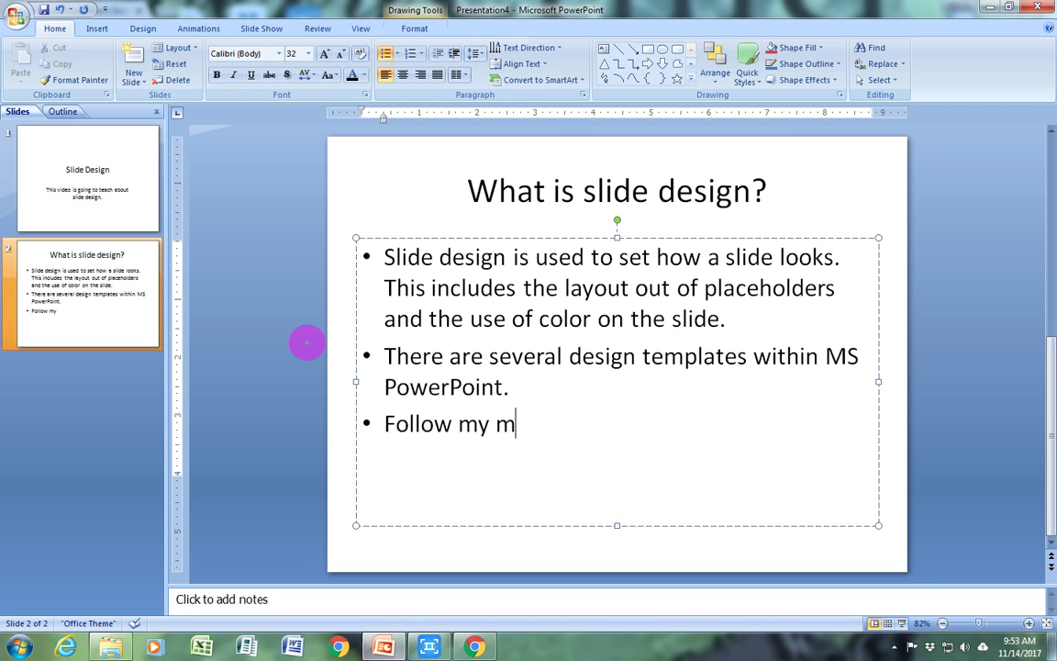
text(ouse; )
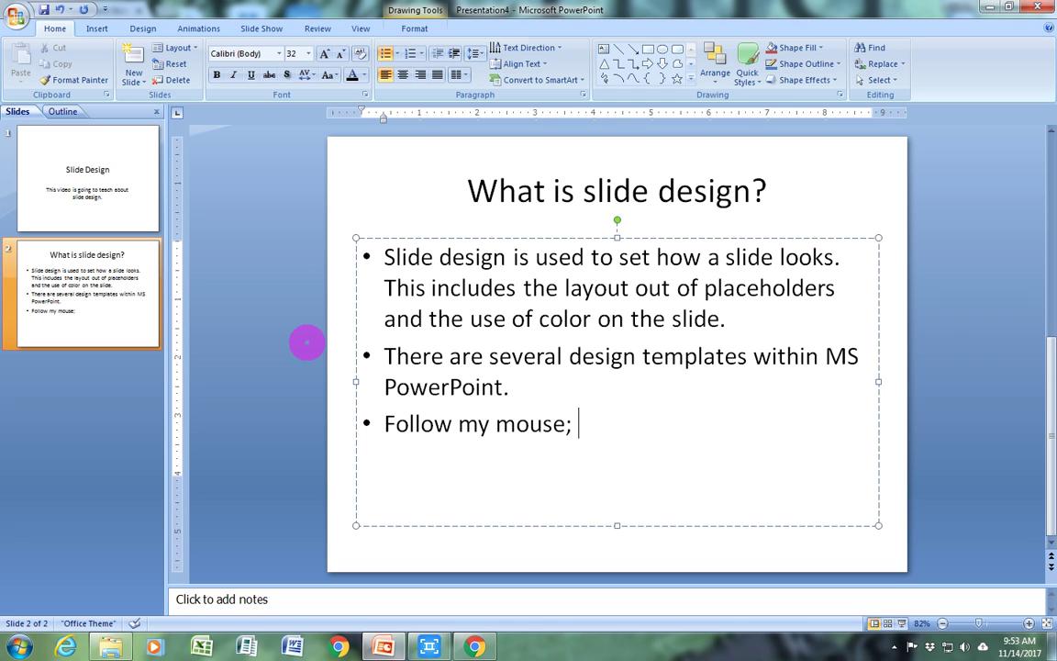
text(it will s)
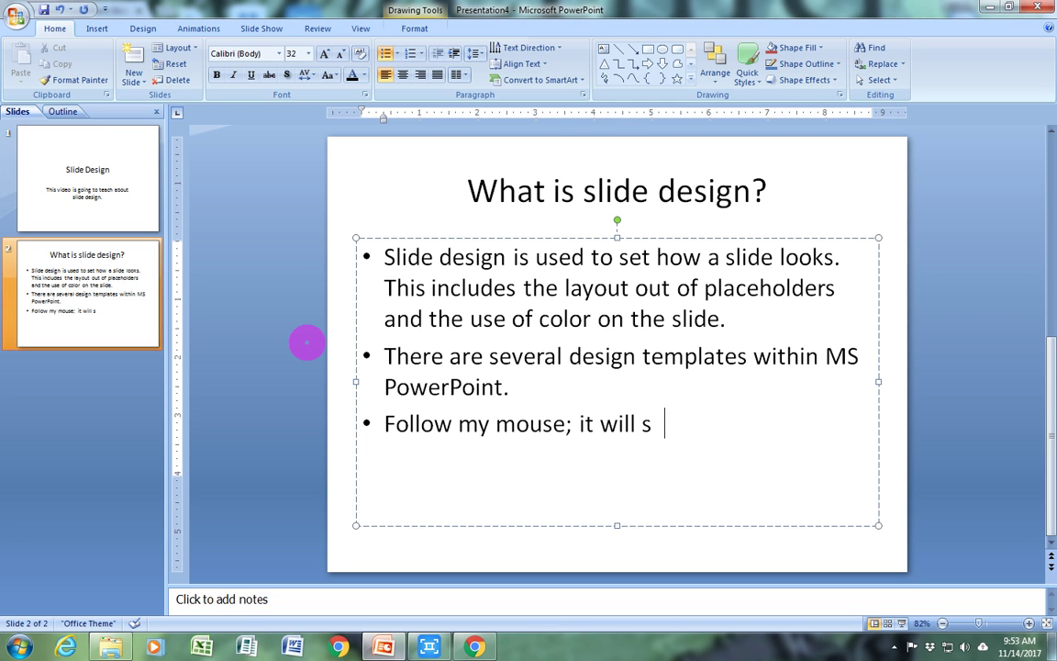
text(how you we)
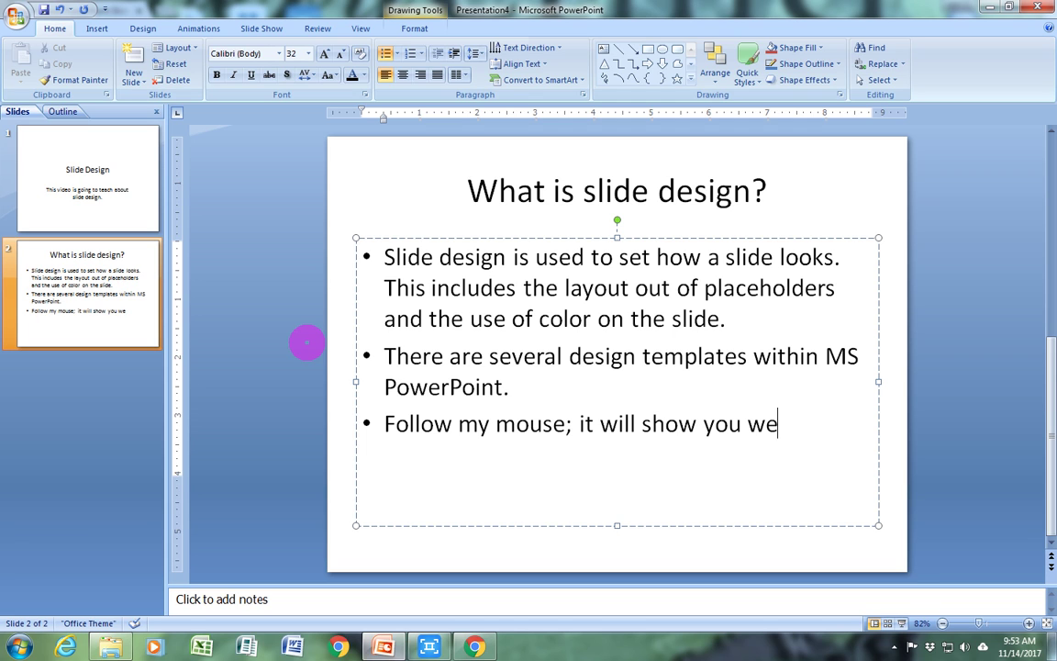
key(BackSpace)
text(here to fin)
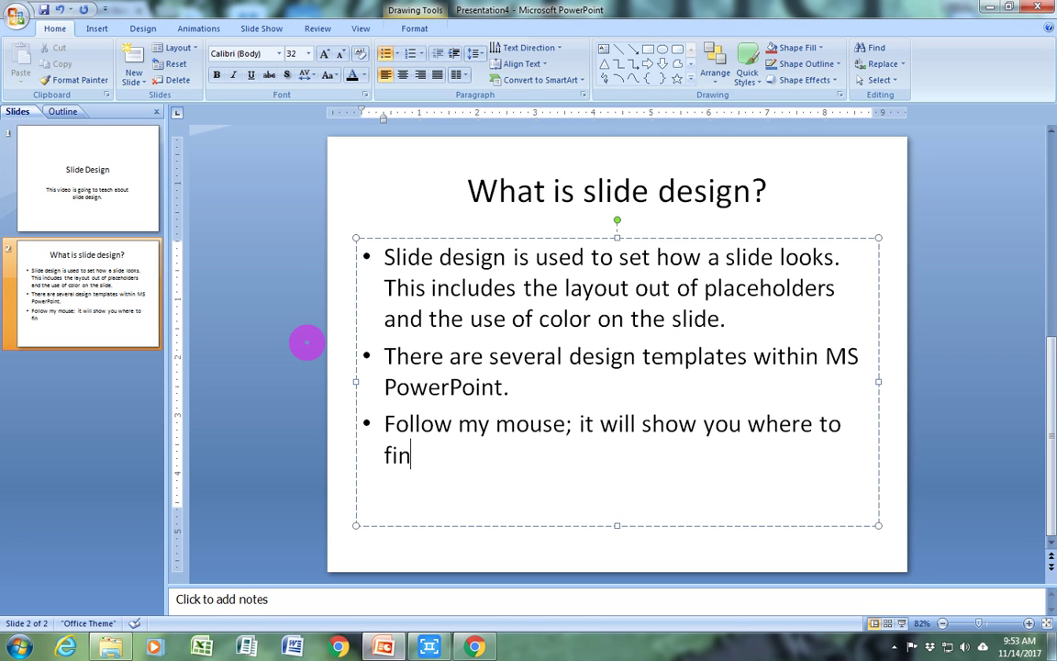
text(d the t)
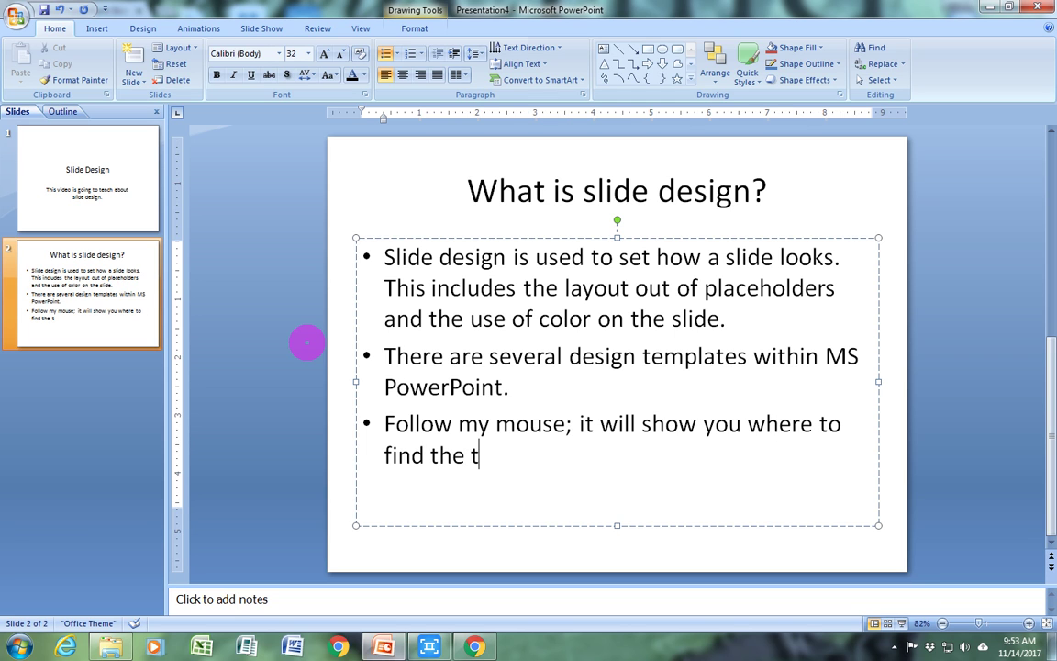
text(emplates.)
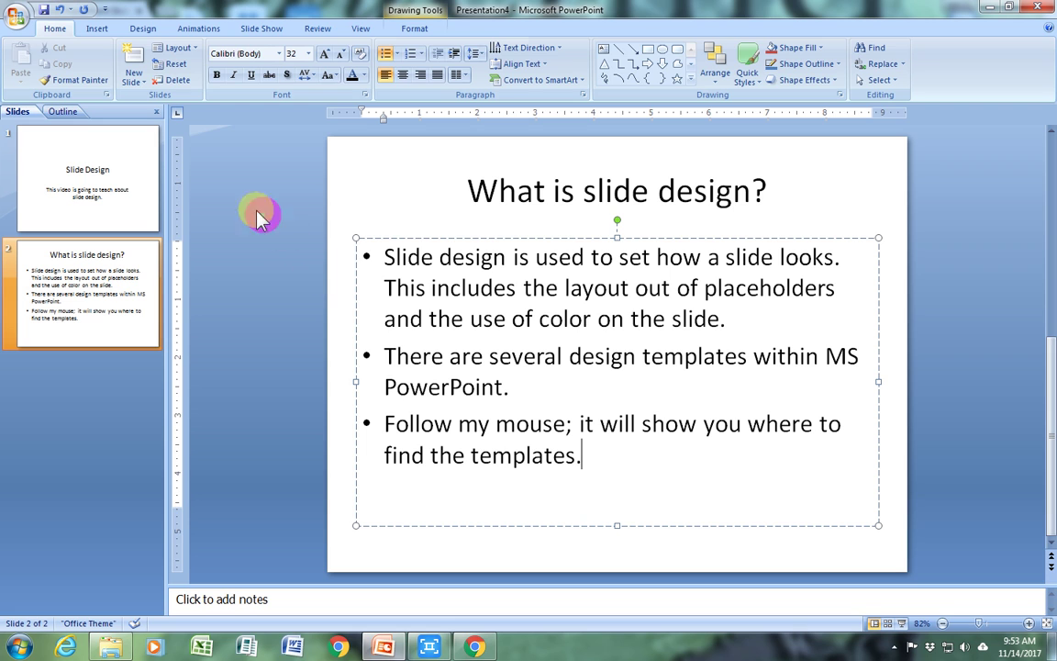
Insert a new blank third slide from the Home tab
click(143, 29)
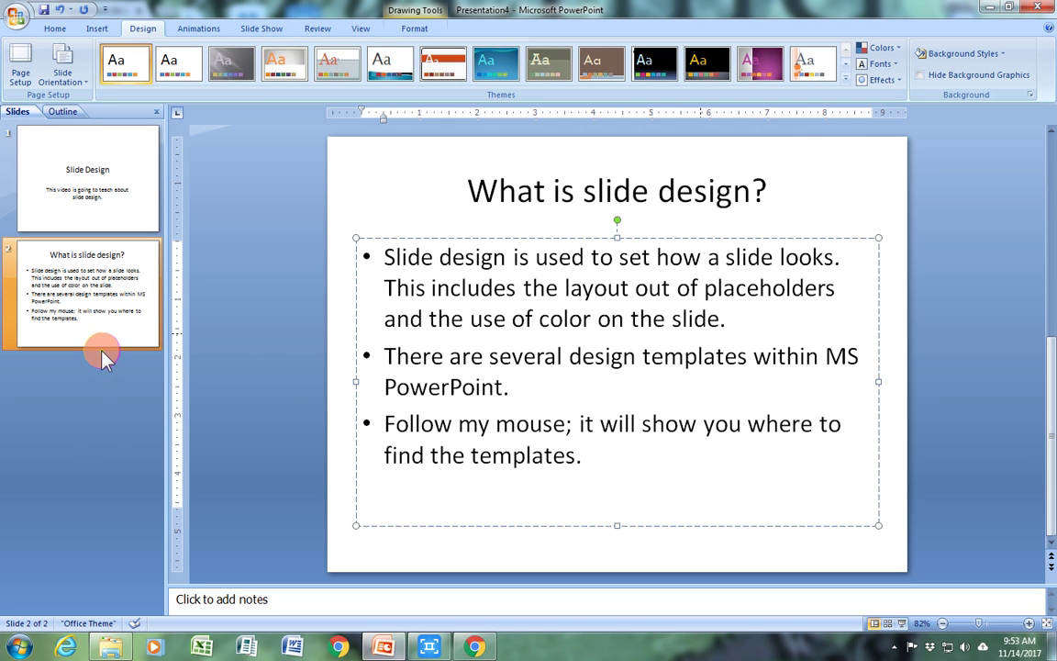
click(56, 32)
click(132, 62)
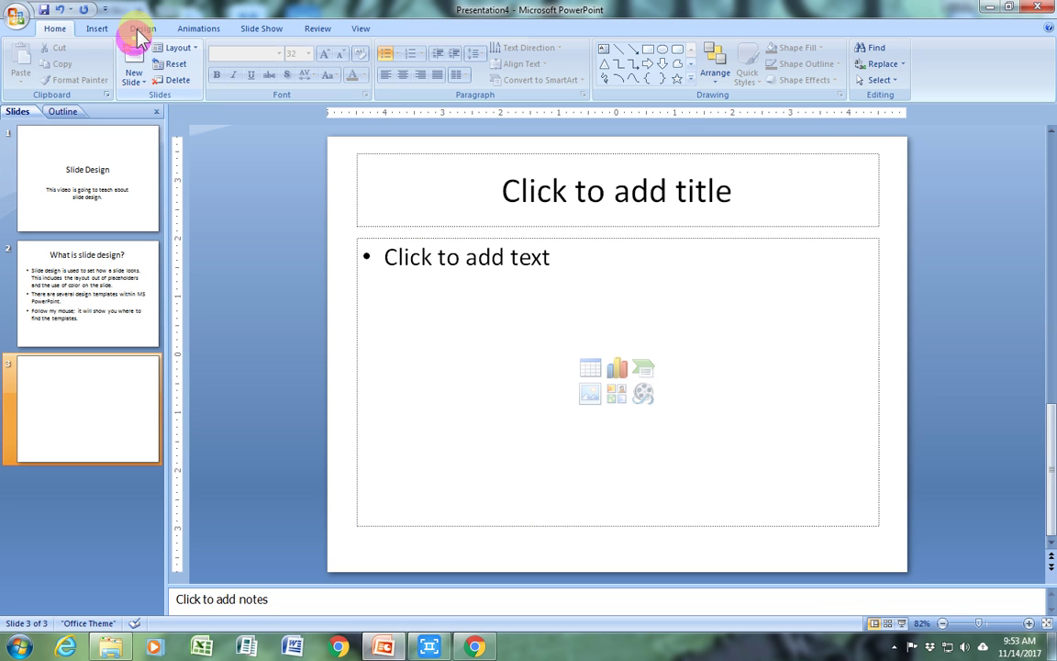
Title slide 3 'A demonstration' and place the cursor in its body placeholder
click(140, 32)
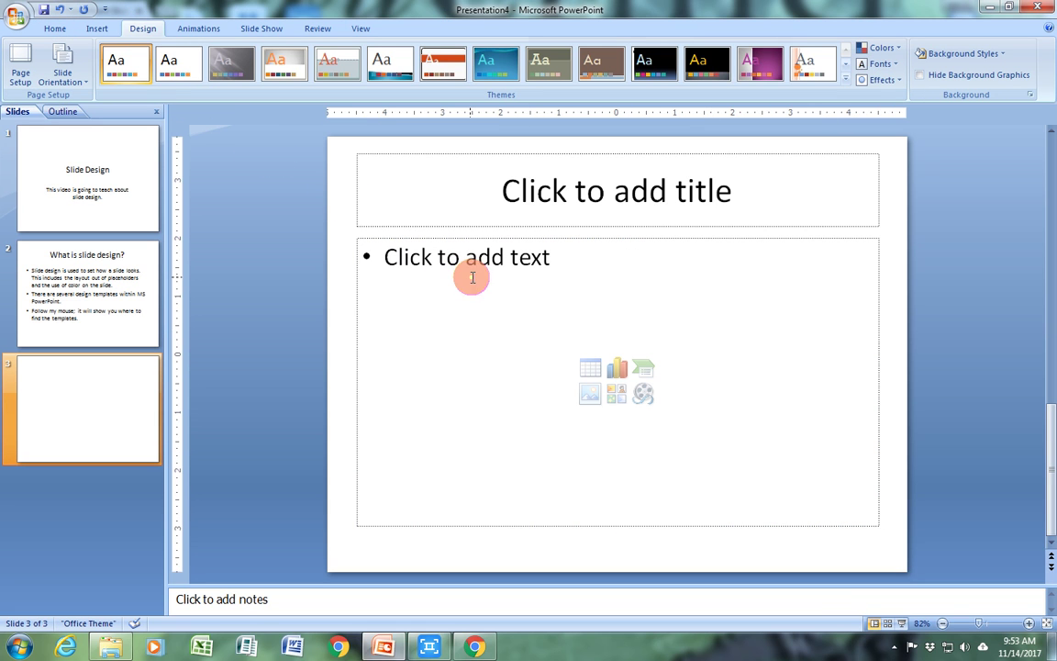
click(548, 201)
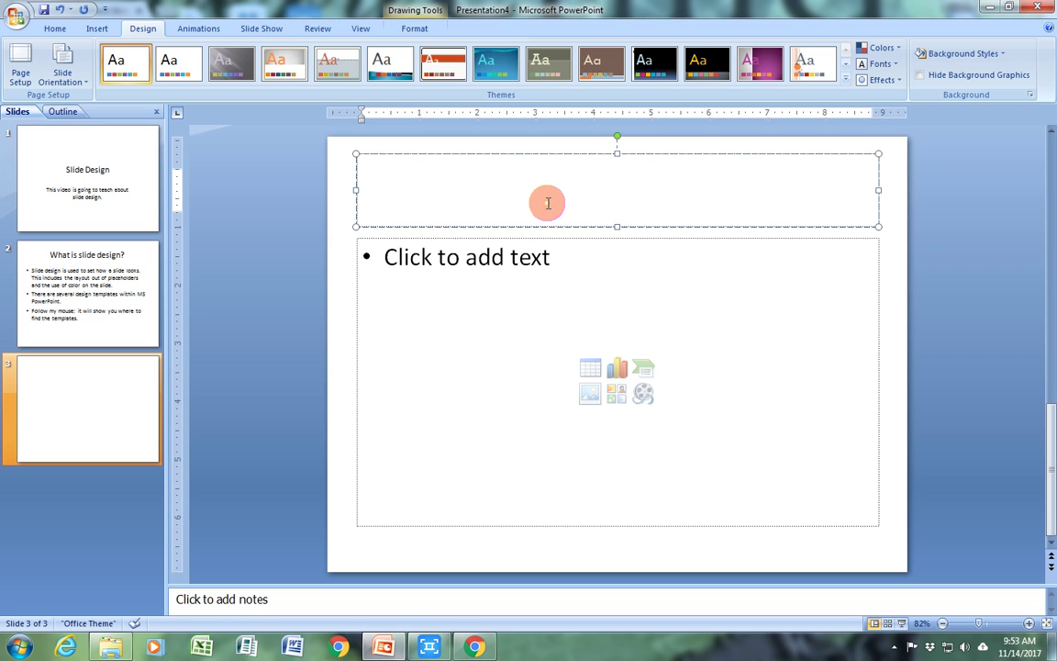
text(A dem)
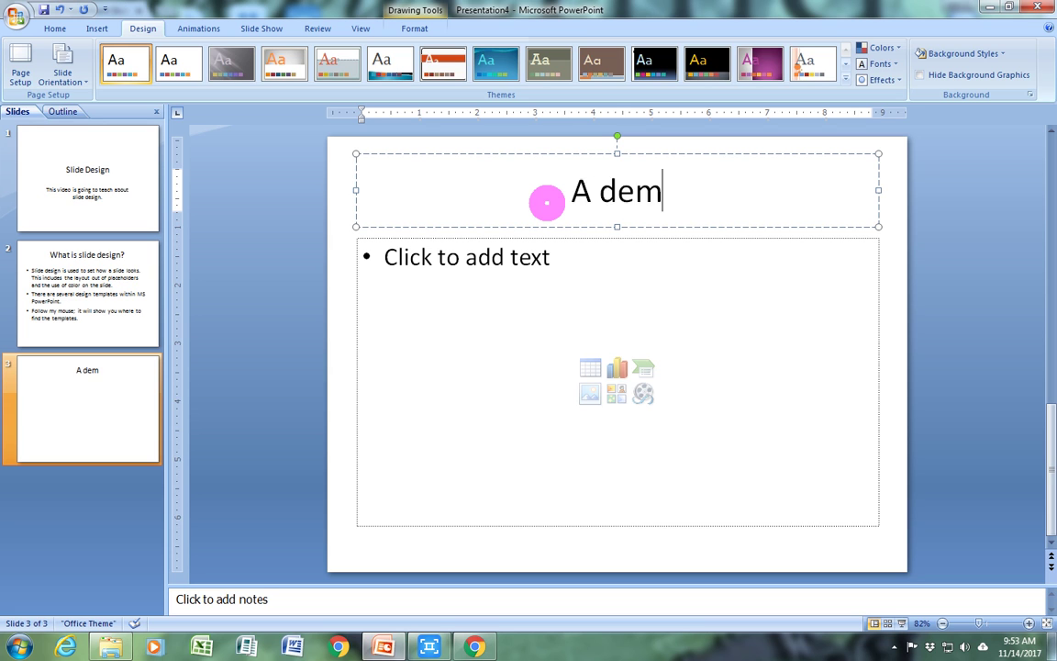
text(onstration)
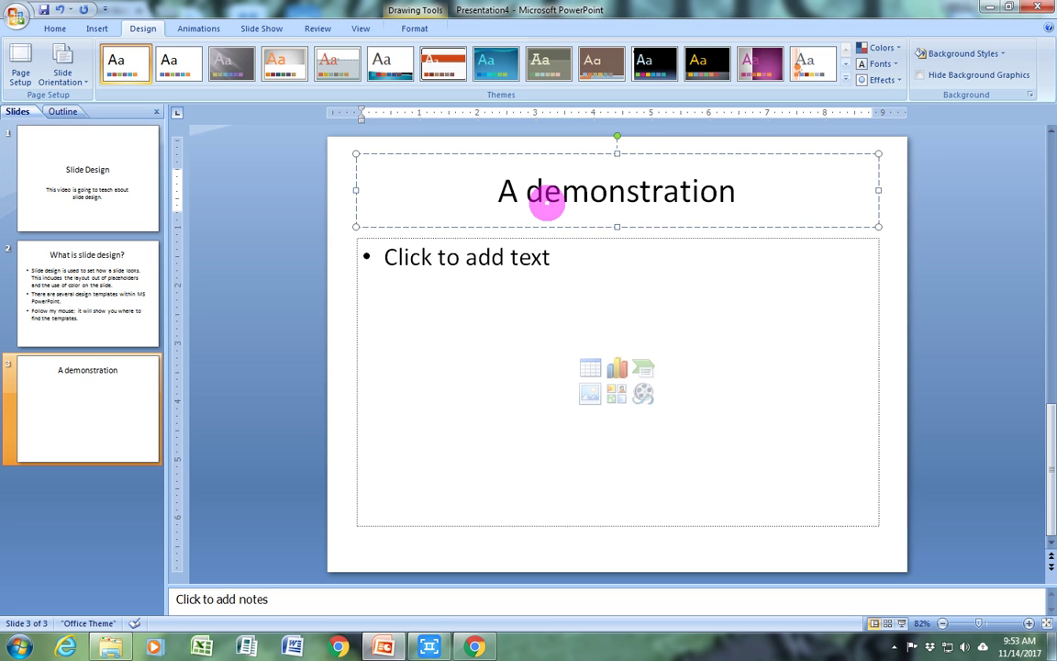
click(510, 258)
Type slide 3's first bullet: 'Watch what happens to my slides on the left as my mouse hovers over the different design options.'
text(W)
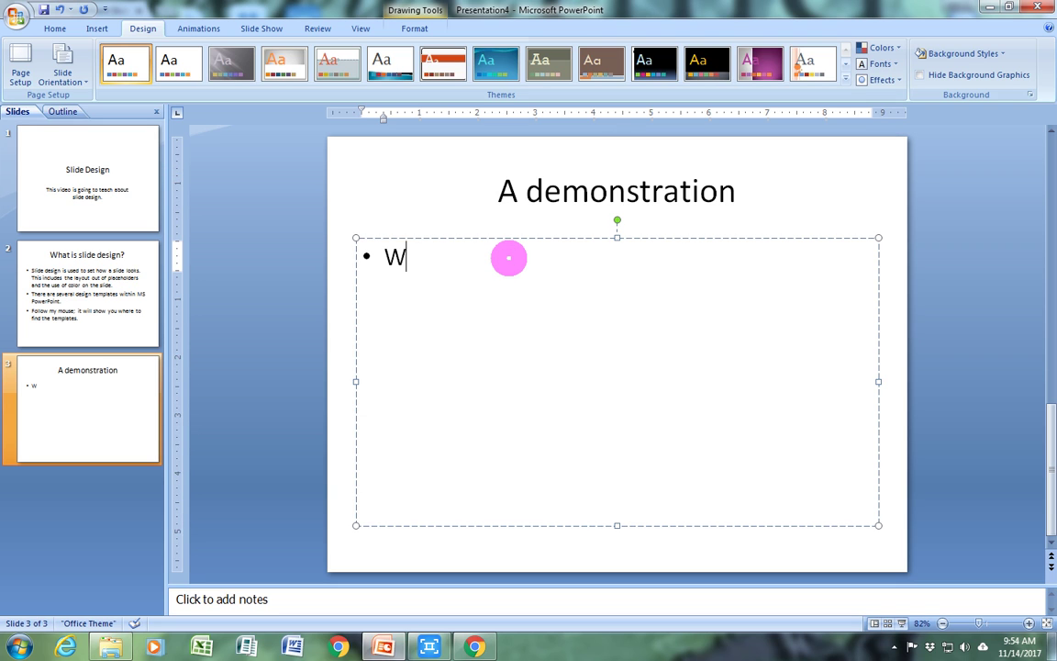
text(h)
key(BackSpace)
text(atch )
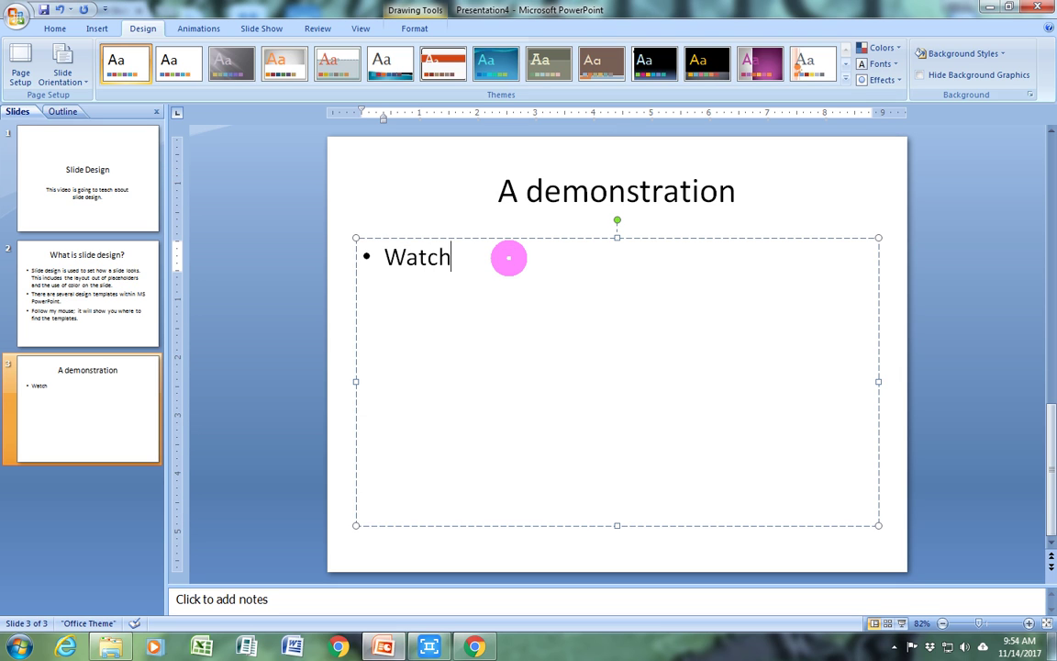
text(what hap)
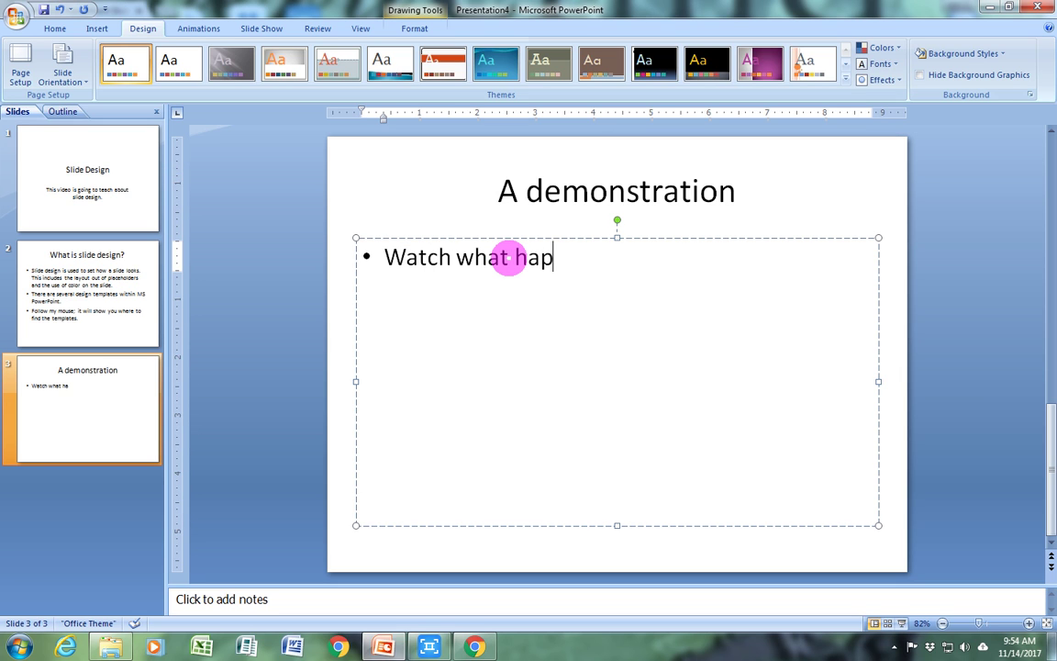
text(pens to my sl)
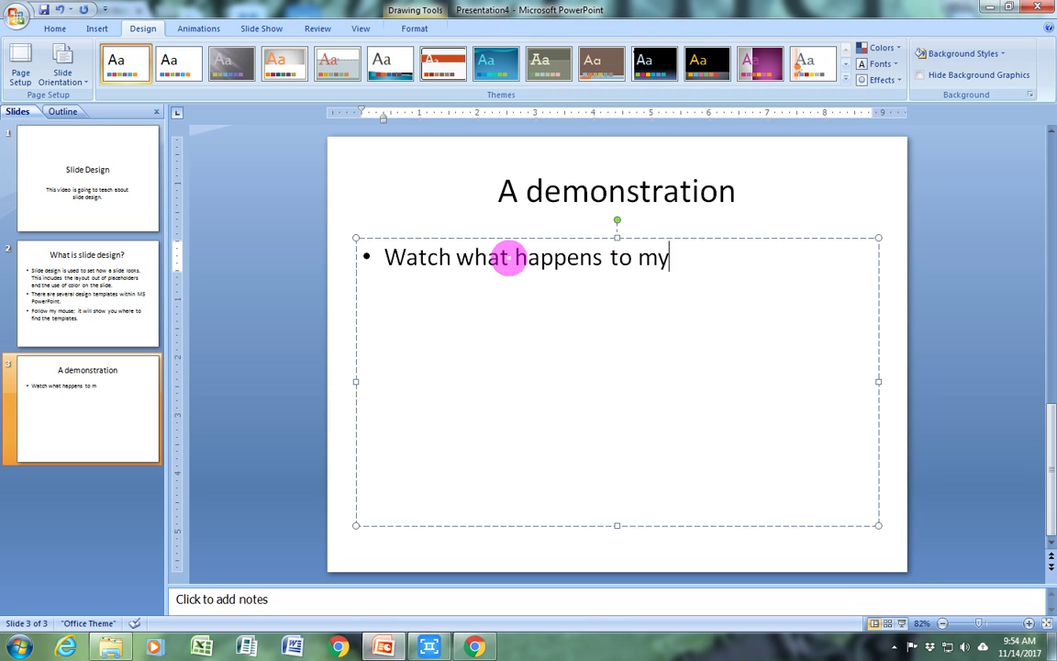
text(ides o)
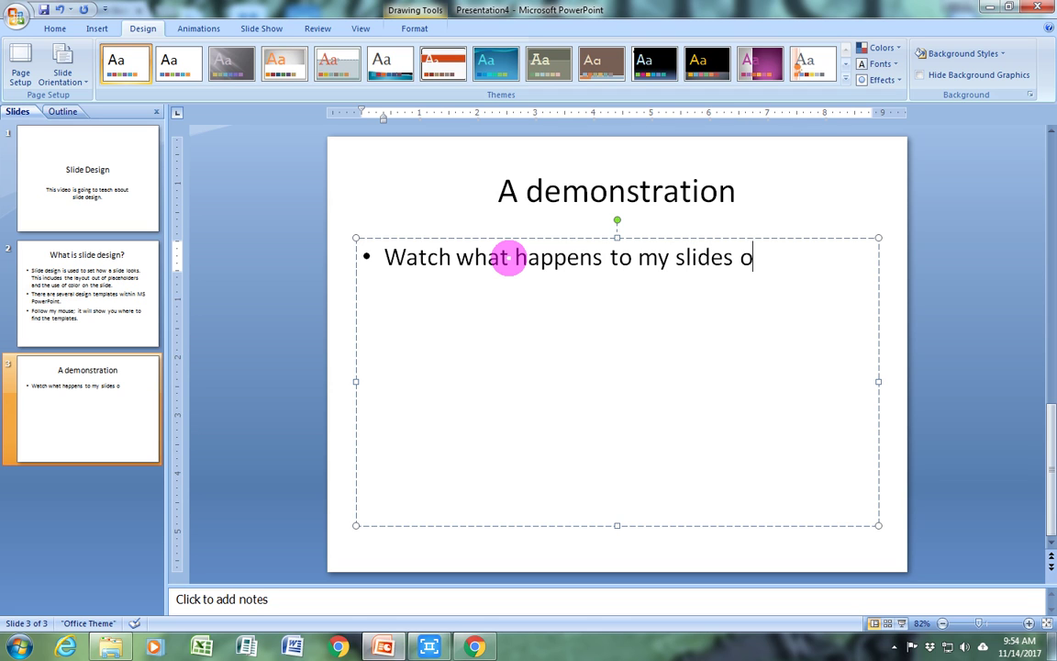
text(n the left a)
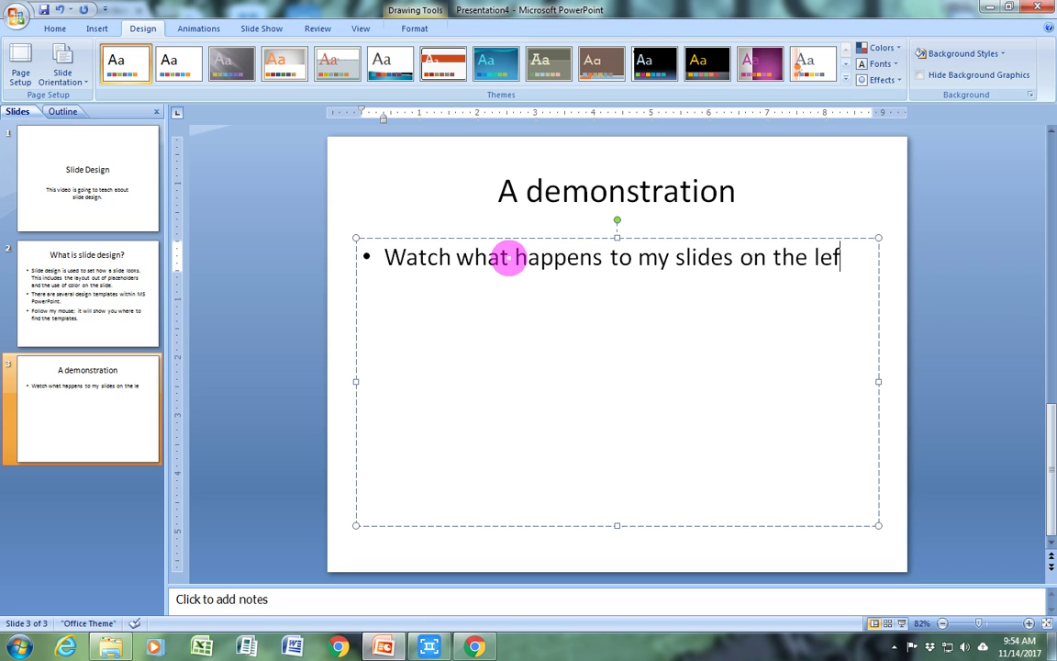
text(s )
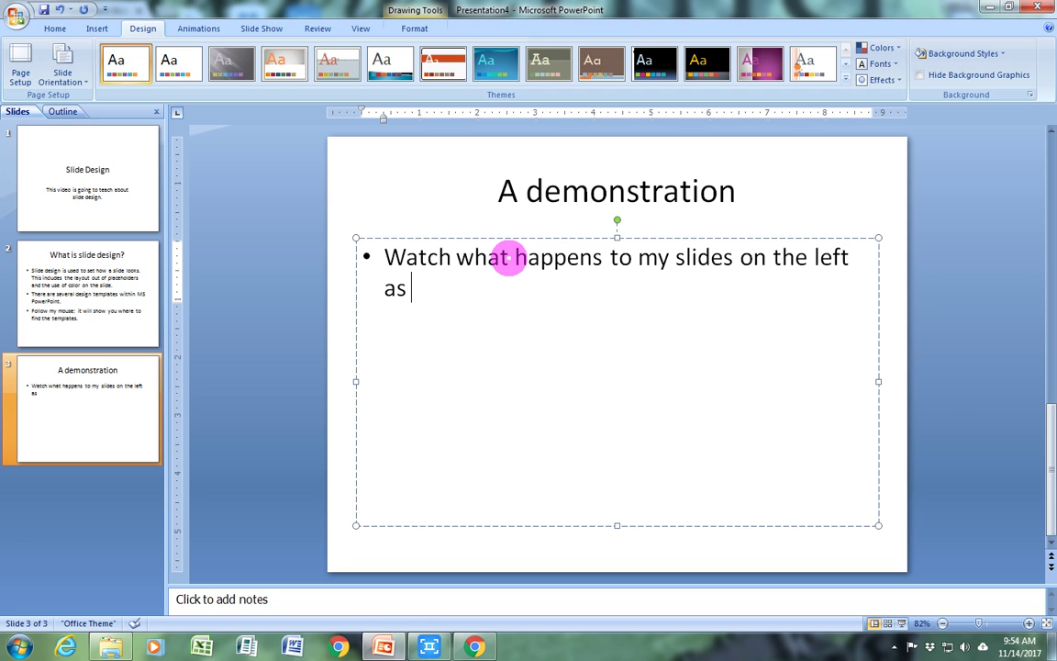
text(my mouse ho)
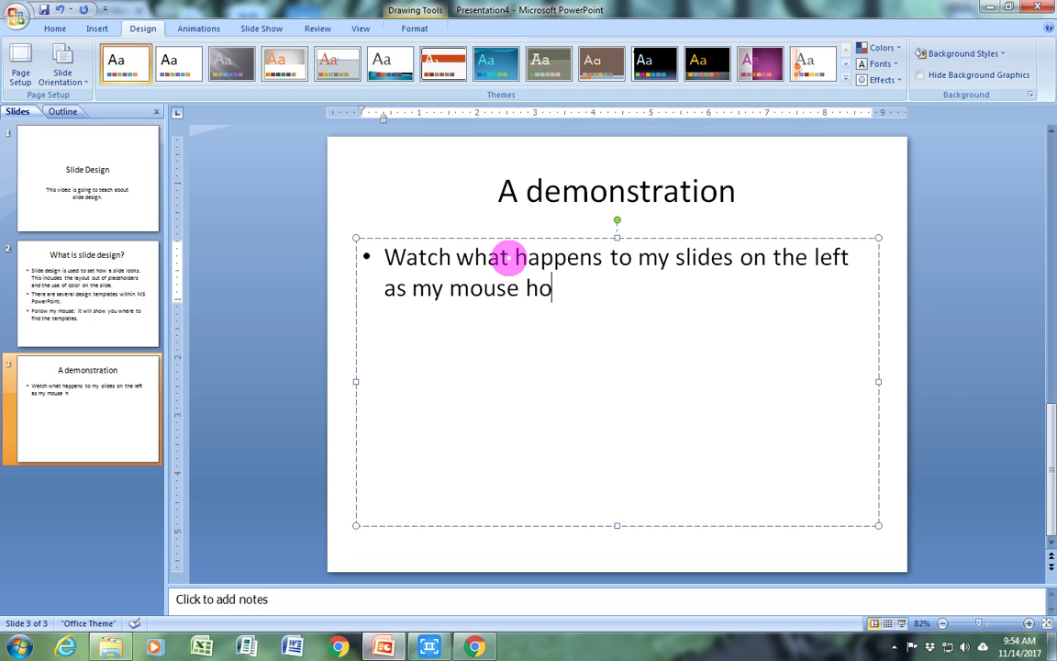
text(vers over)
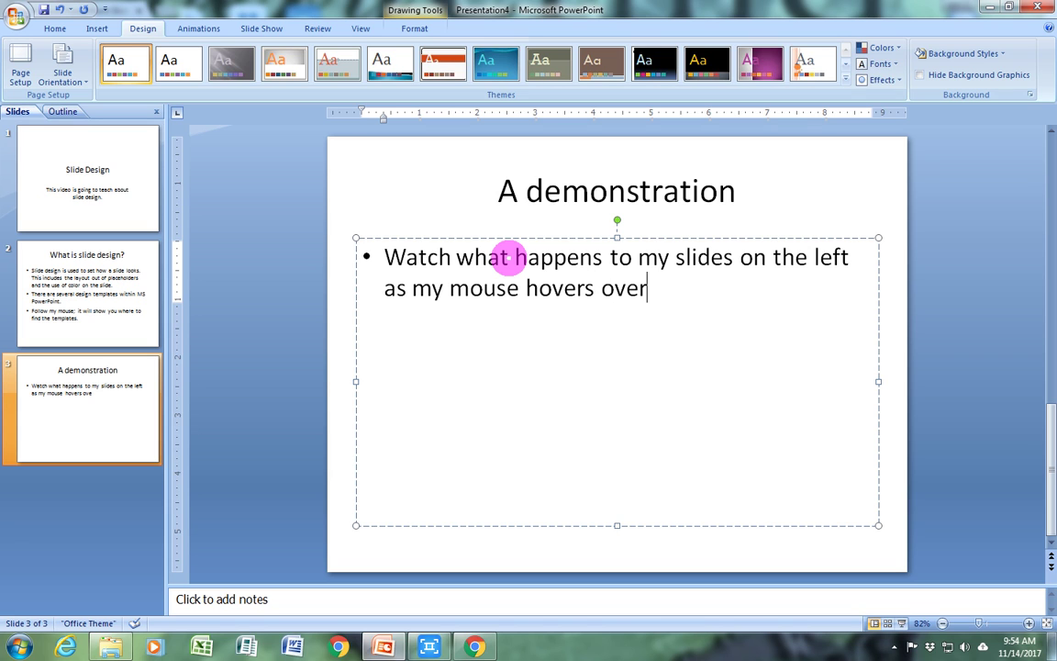
text( the differ)
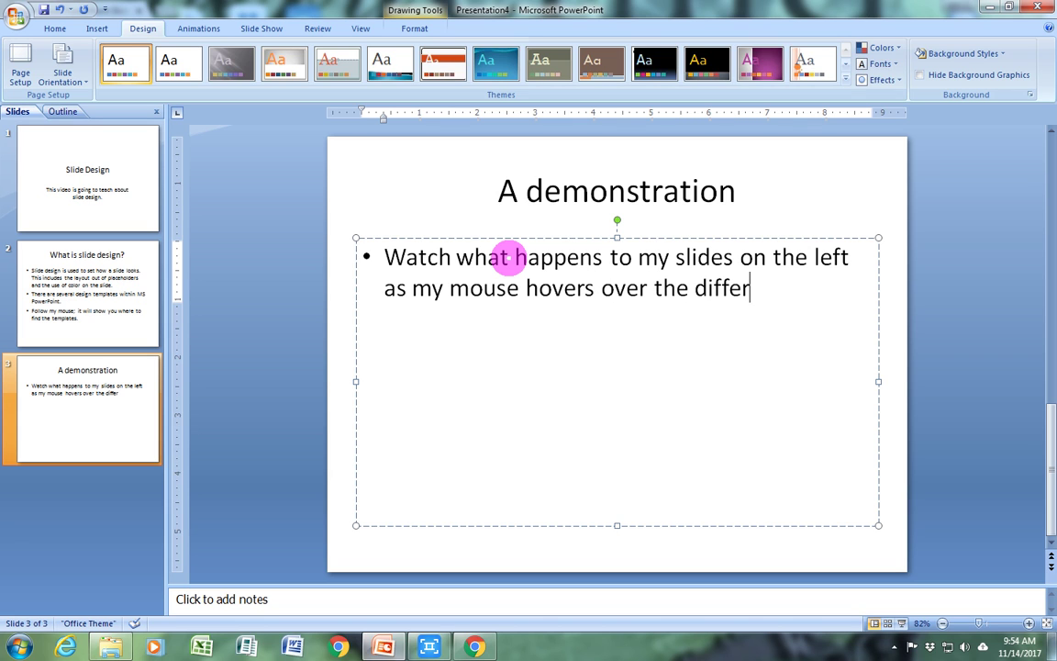
text(ent d)
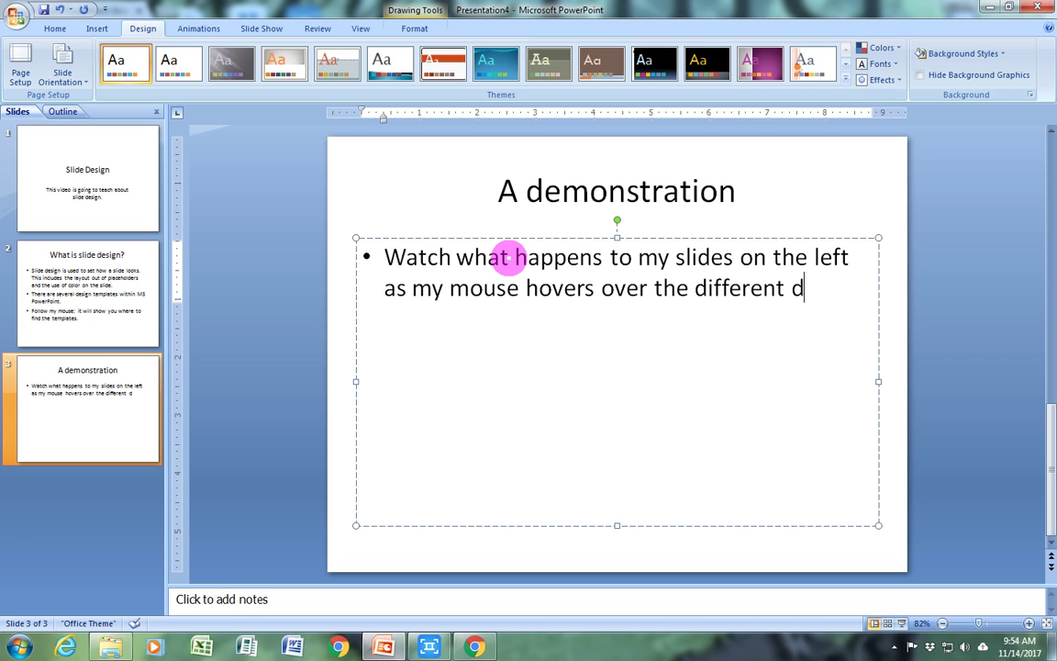
text(esign o)
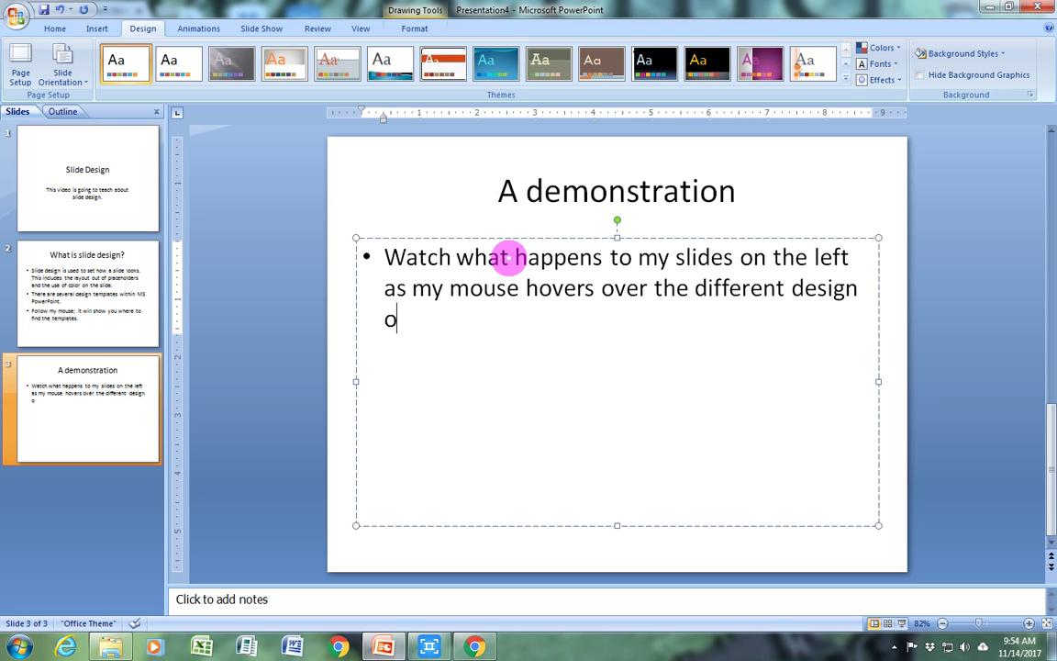
text(ptions.)
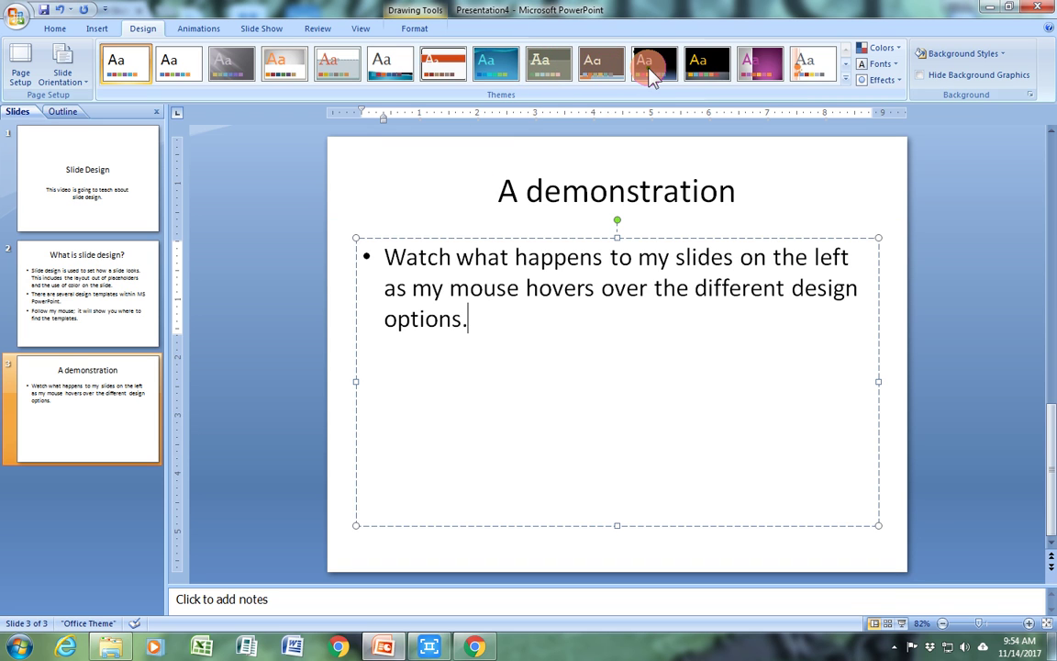
Add the bullet 'Notice how the color changes? Even the font style changes.' and begin another bullet
key(Return)
text(N)
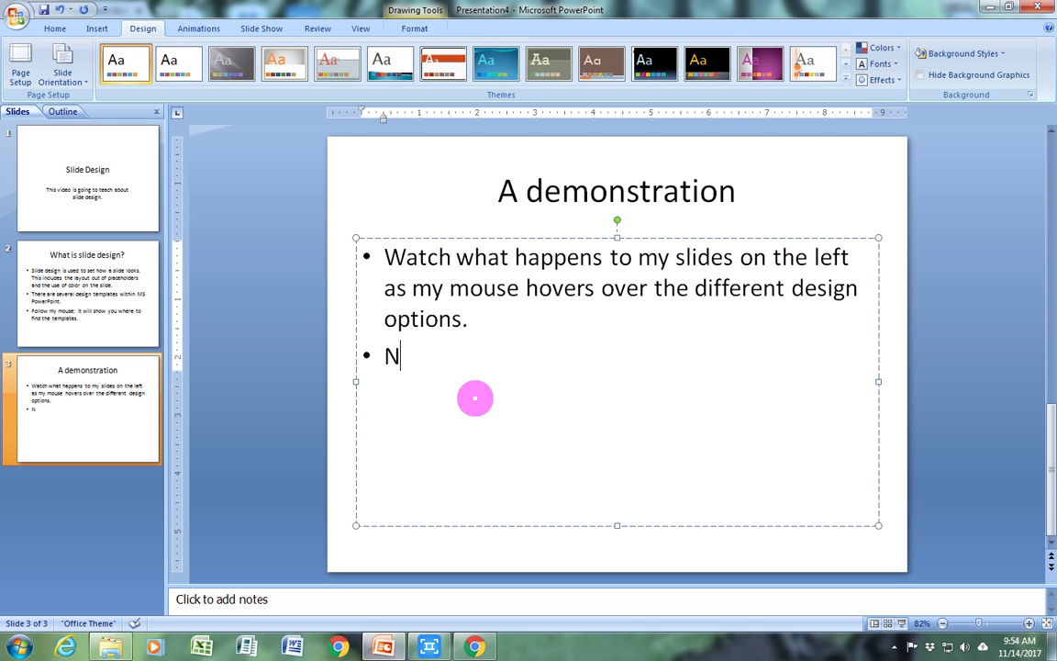
text(iv)
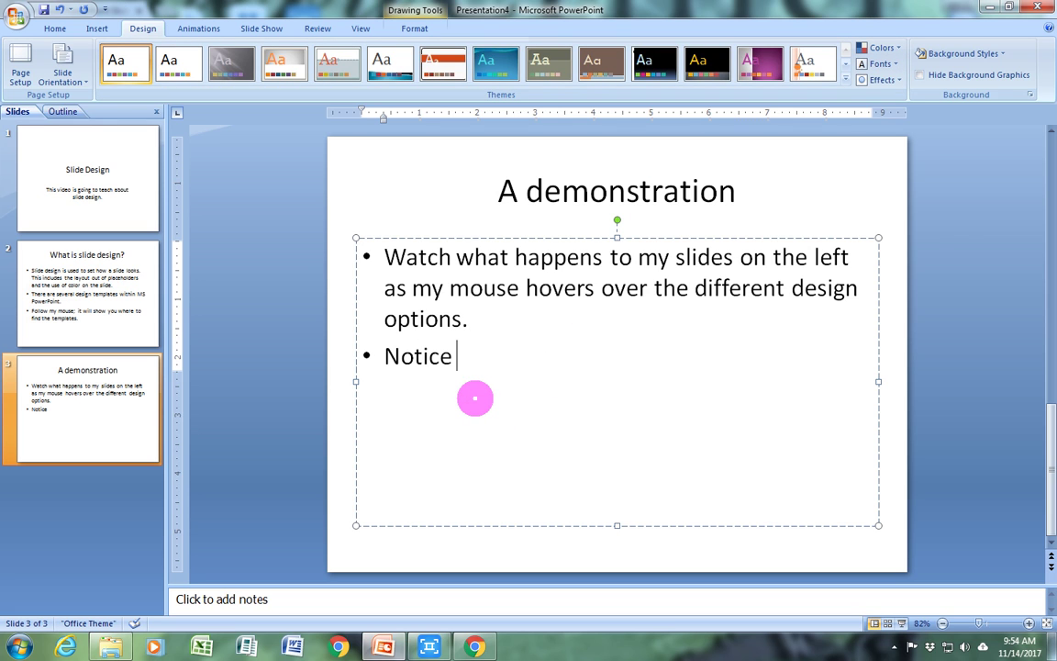
text(how the )
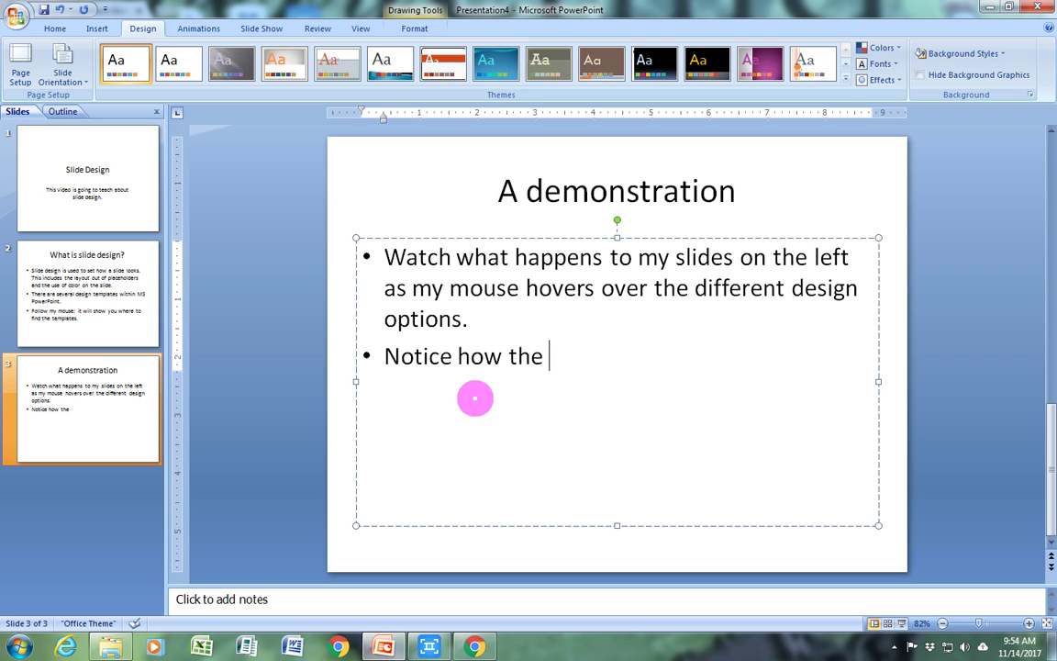
text(color)
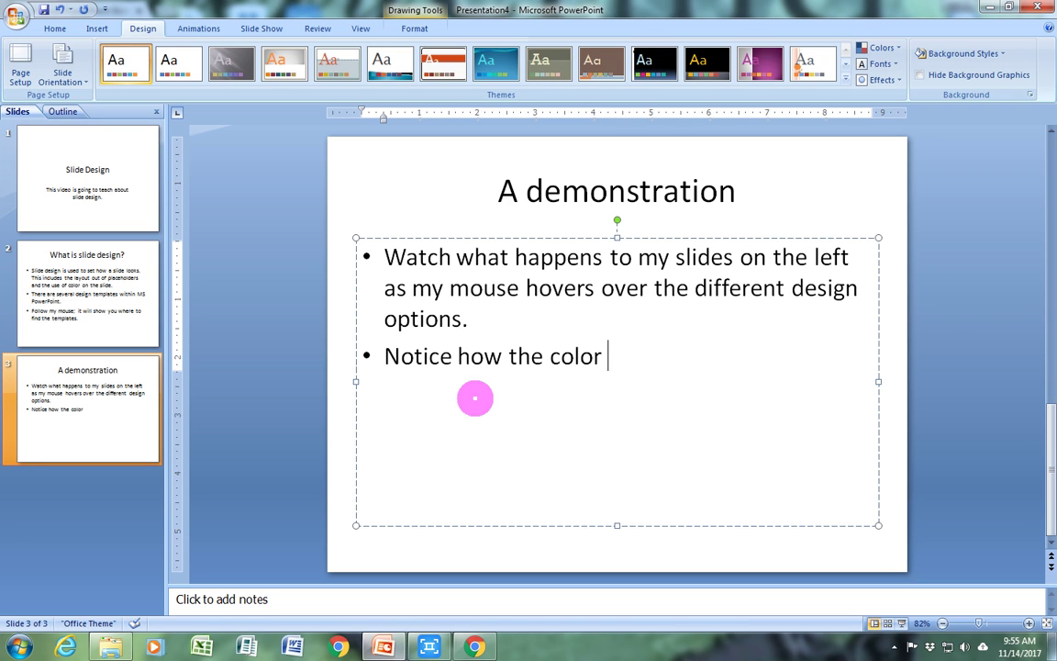
text(changes?)
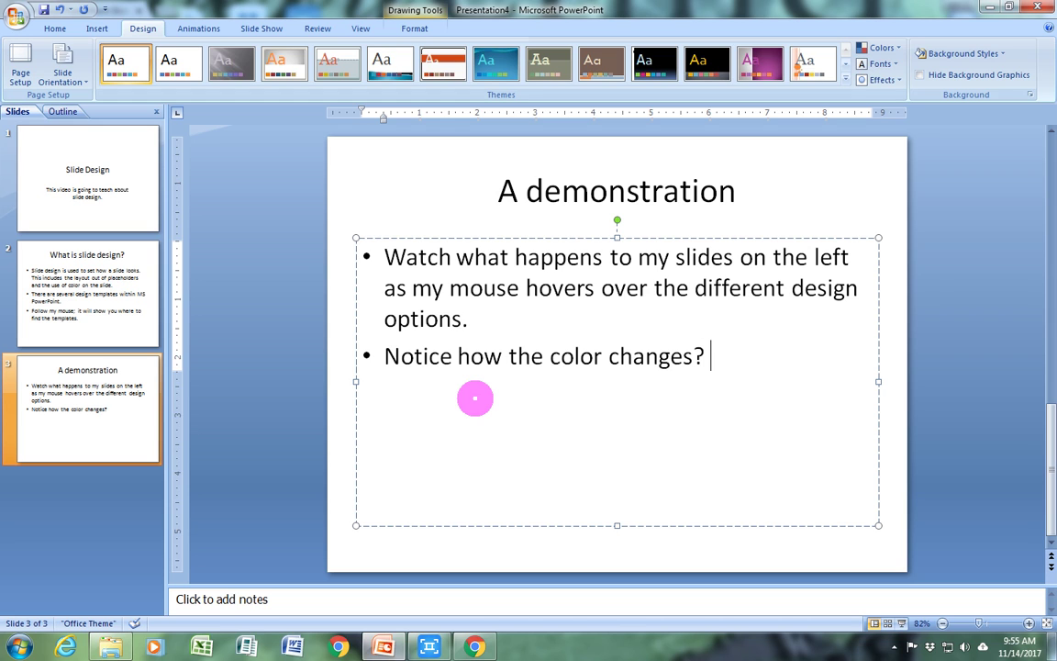
text( Even the)
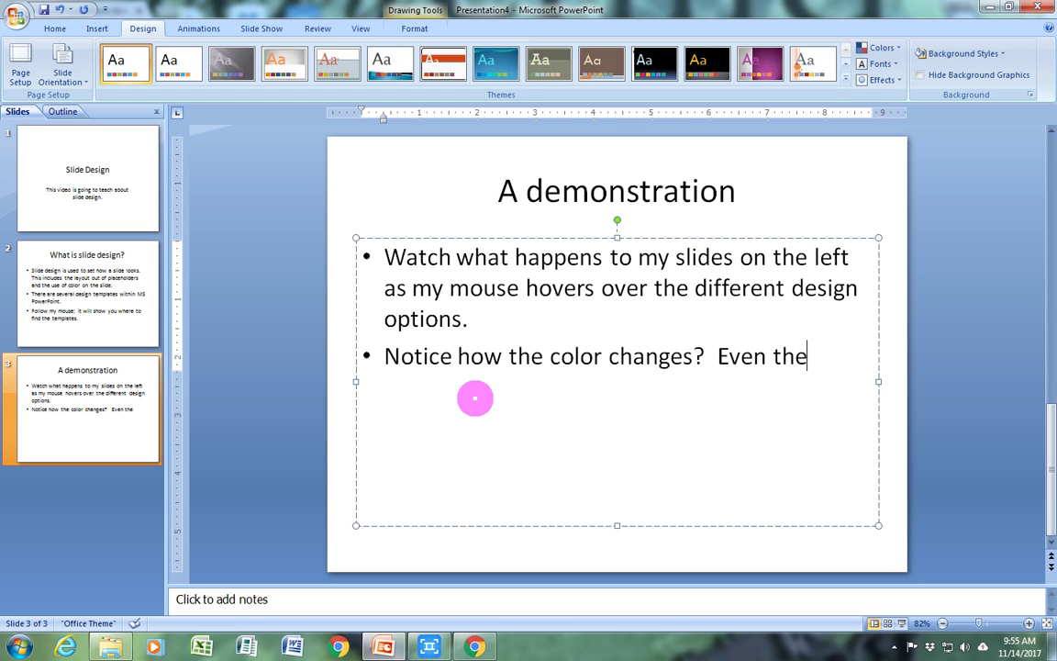
text( font styl)
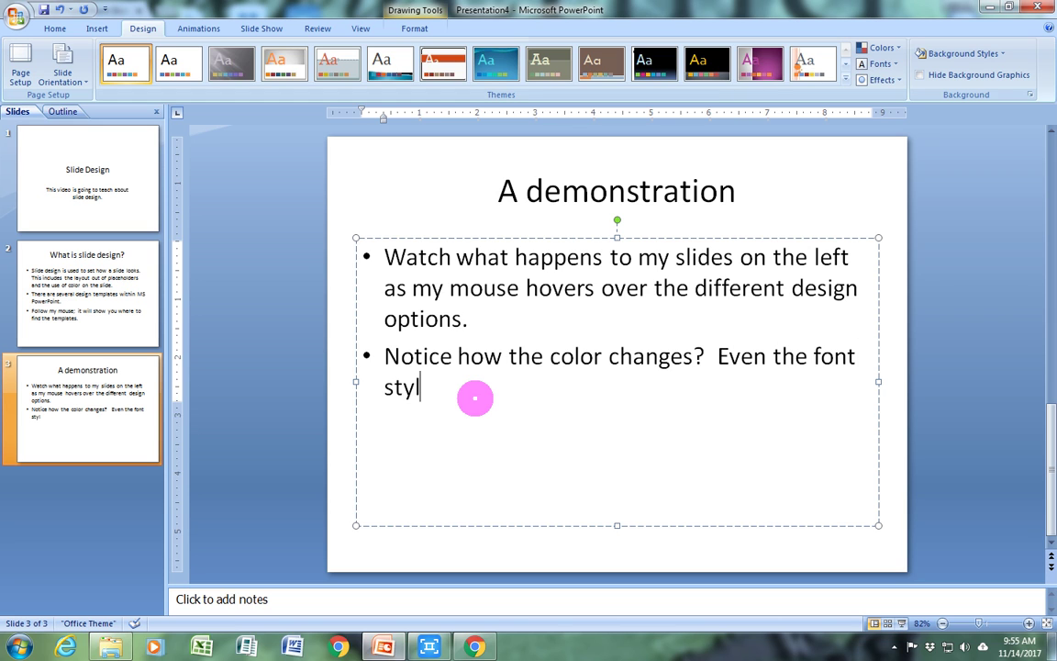
text(e ch)
text(anges.)
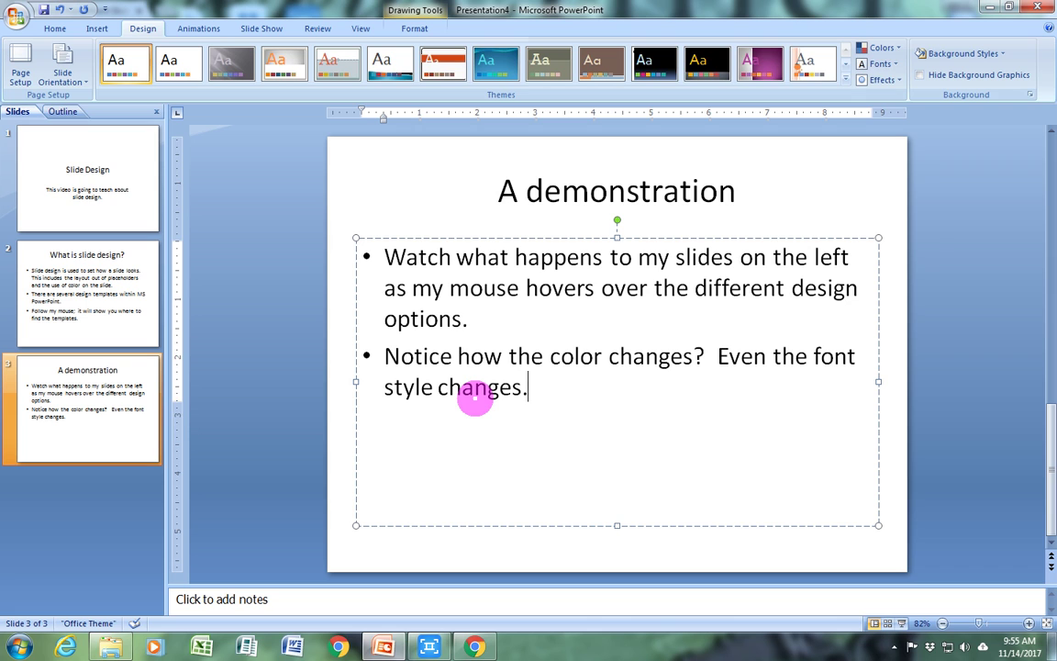
key(Return)
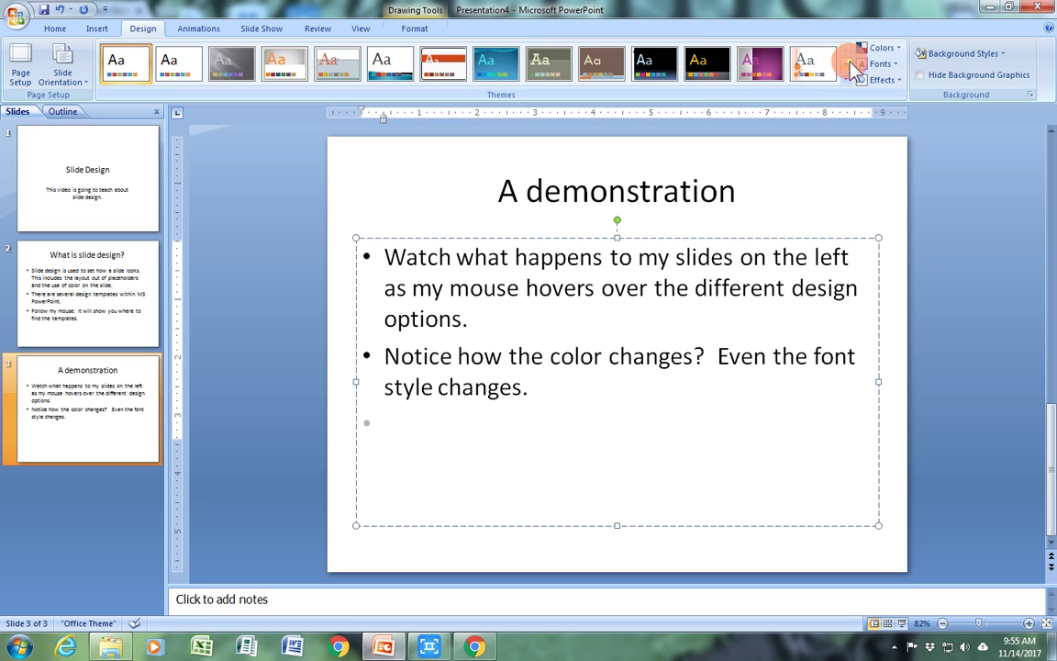
Apply the Technic theme from the expanded Themes gallery to all slides
click(845, 65)
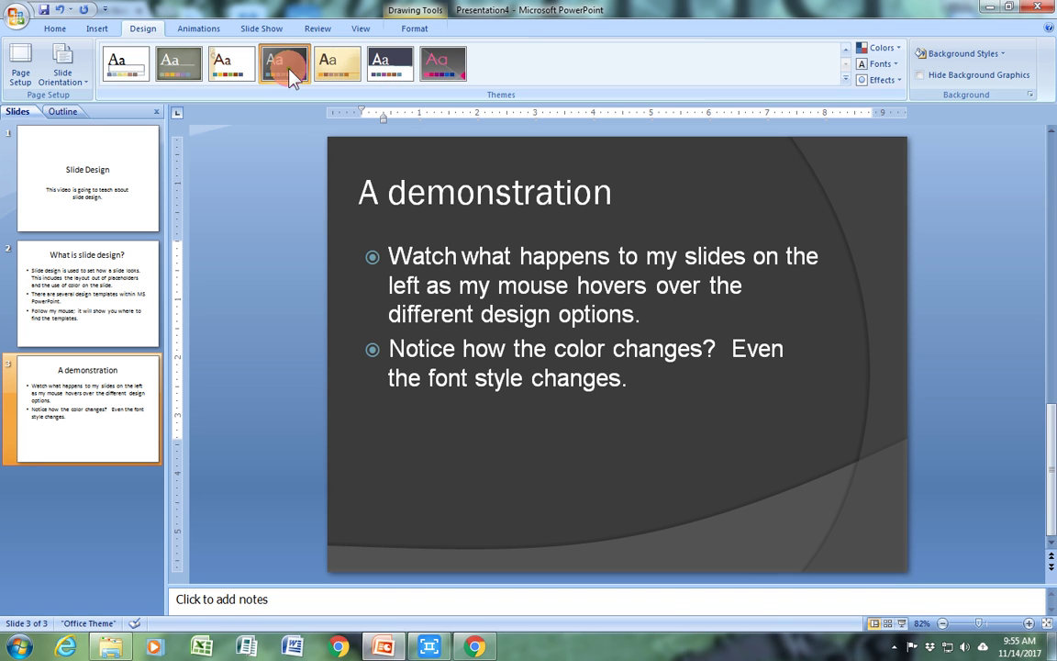
click(286, 61)
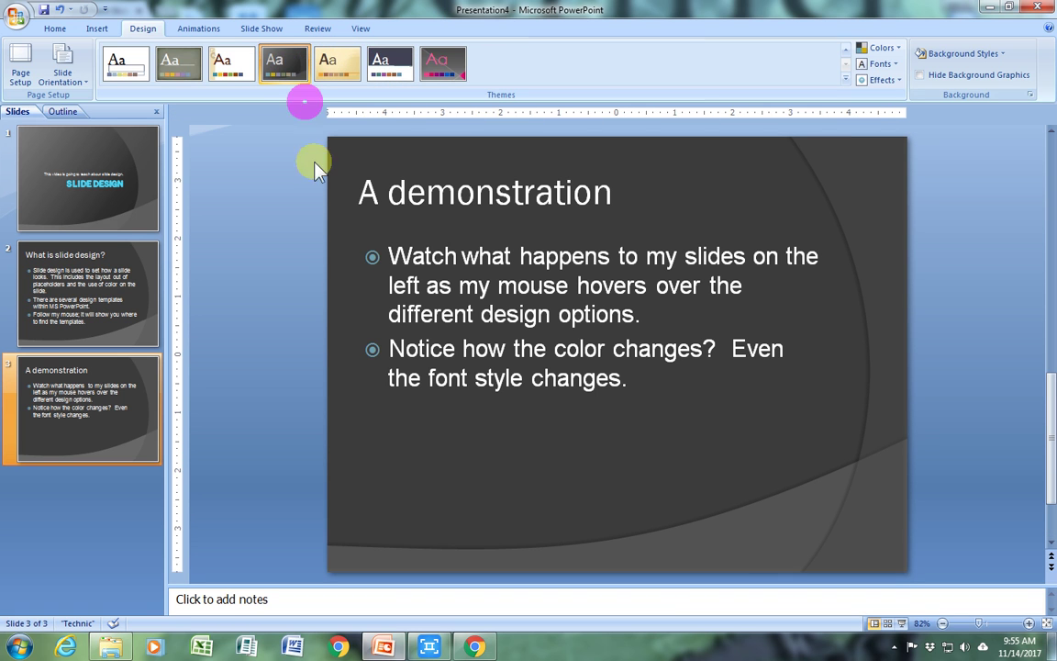
click(633, 383)
Add slide 3's bullet 'I have selected one of the design templates…', then insert a fourth slide
key(Return)
text(I ha)
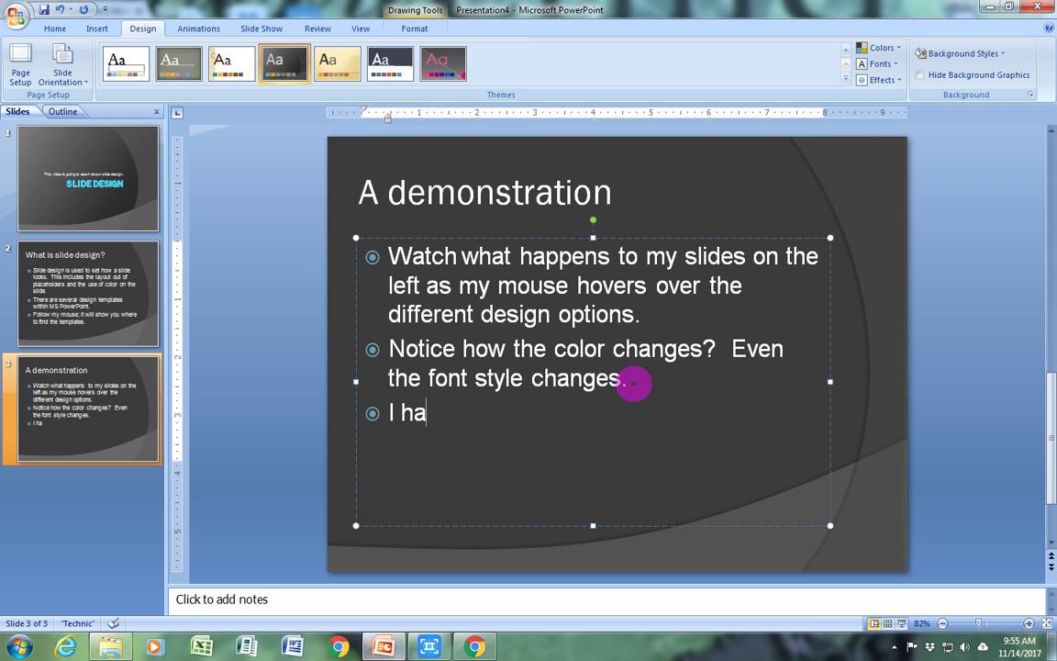
text(ve select)
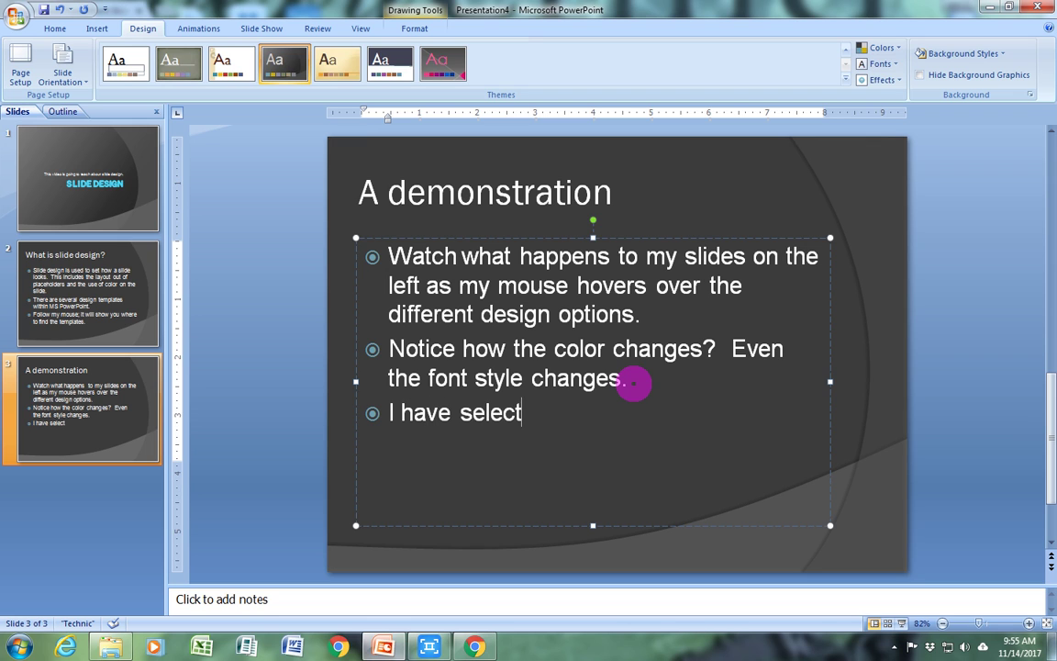
text(ed one of )
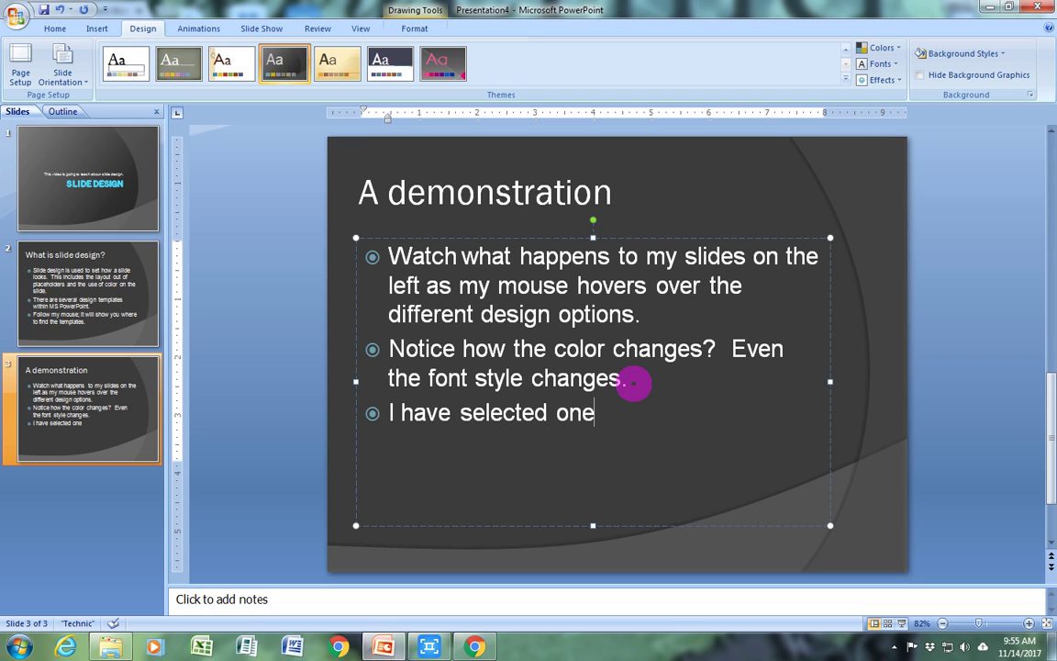
text(the des)
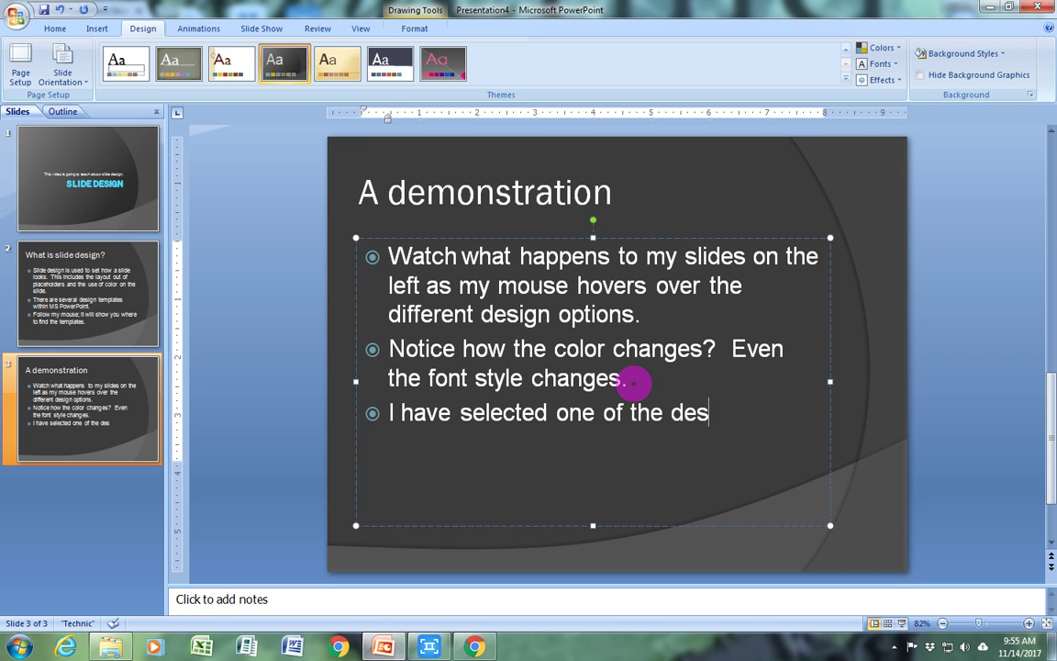
text(ign templ)
text(at)
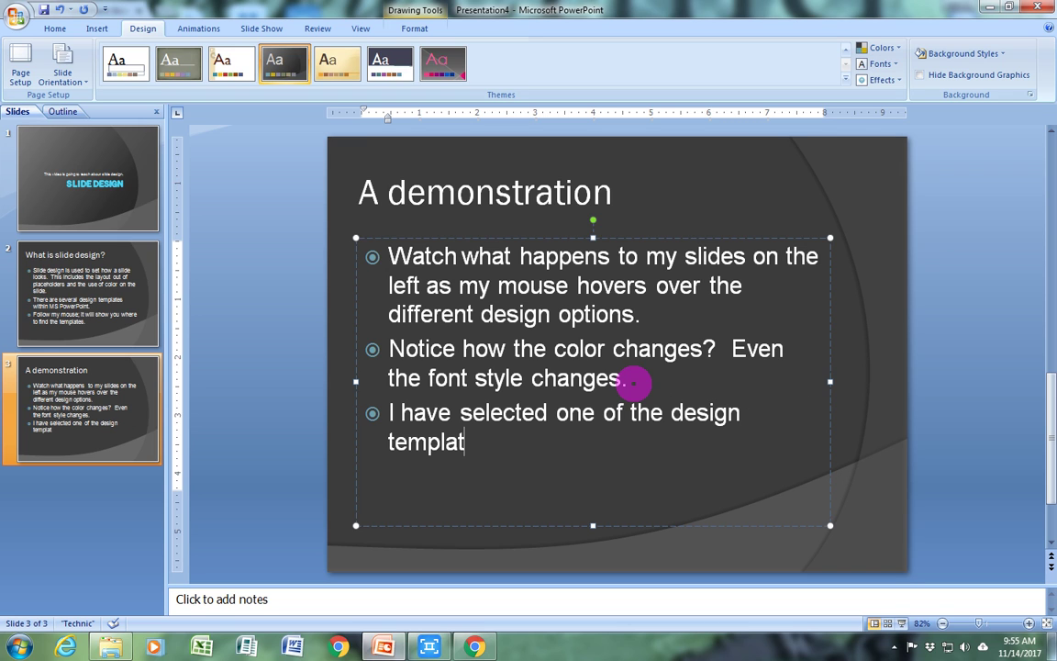
text(es.)
text(  Now there is)
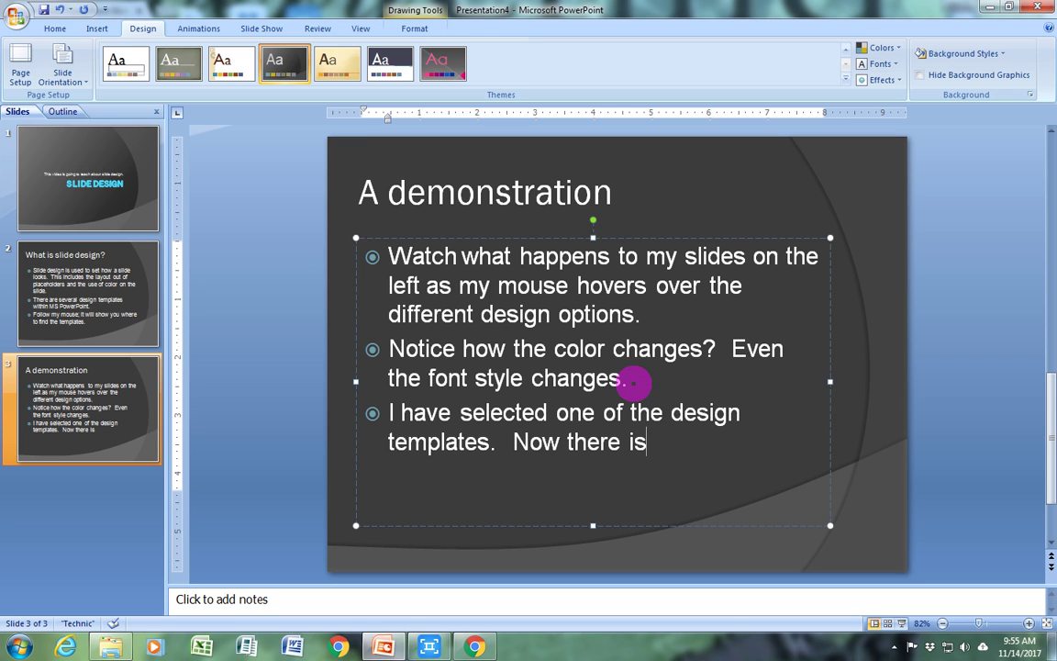
text( another chang)
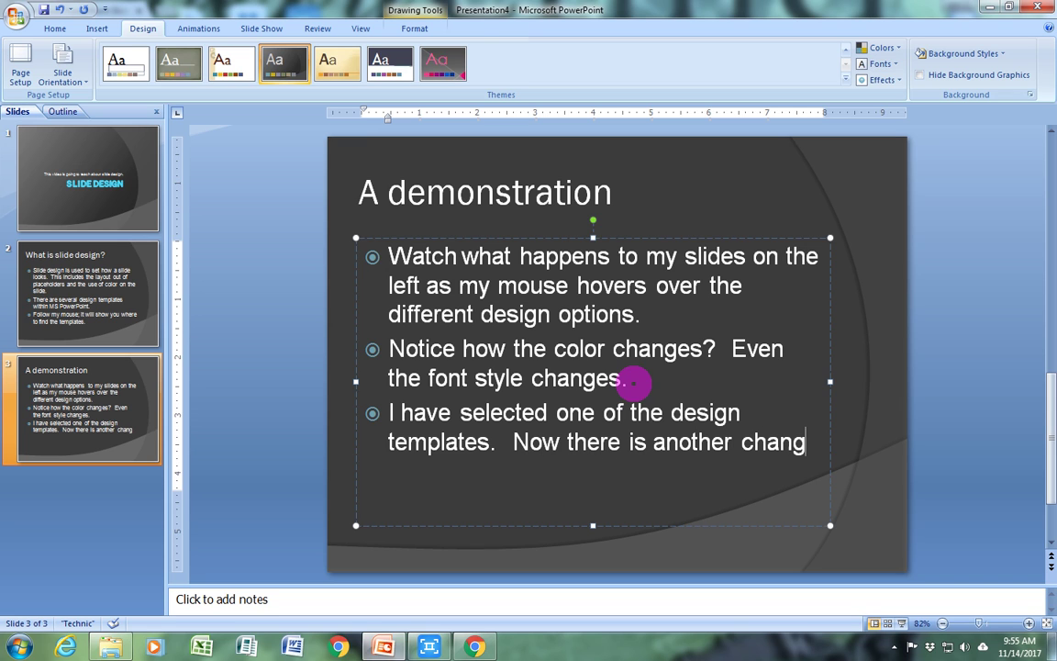
text(e that I)
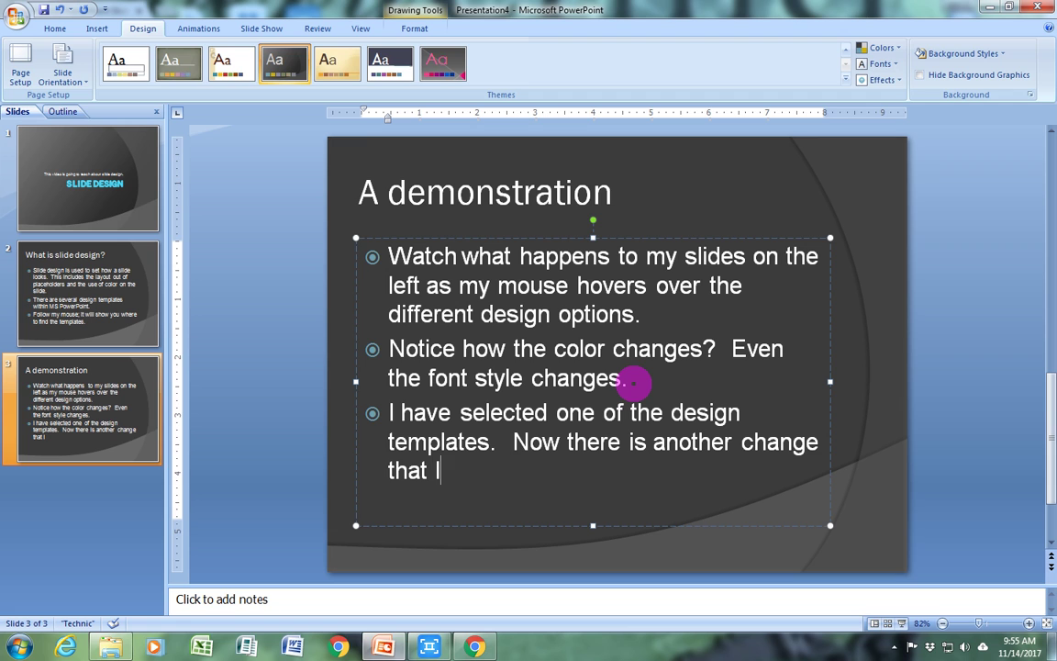
text( can make.)
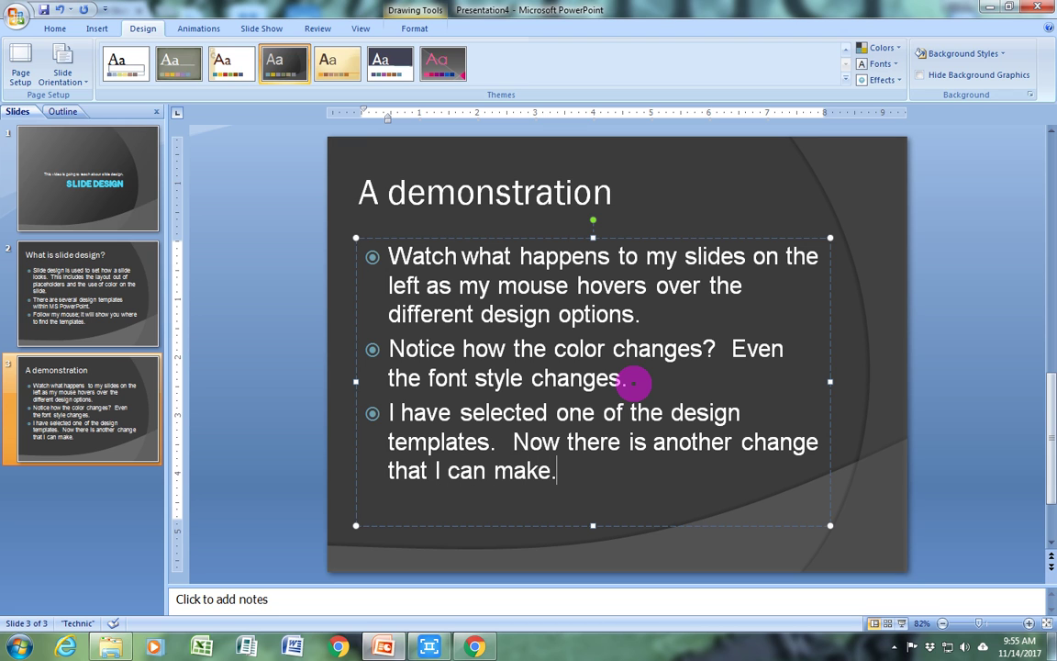
click(57, 31)
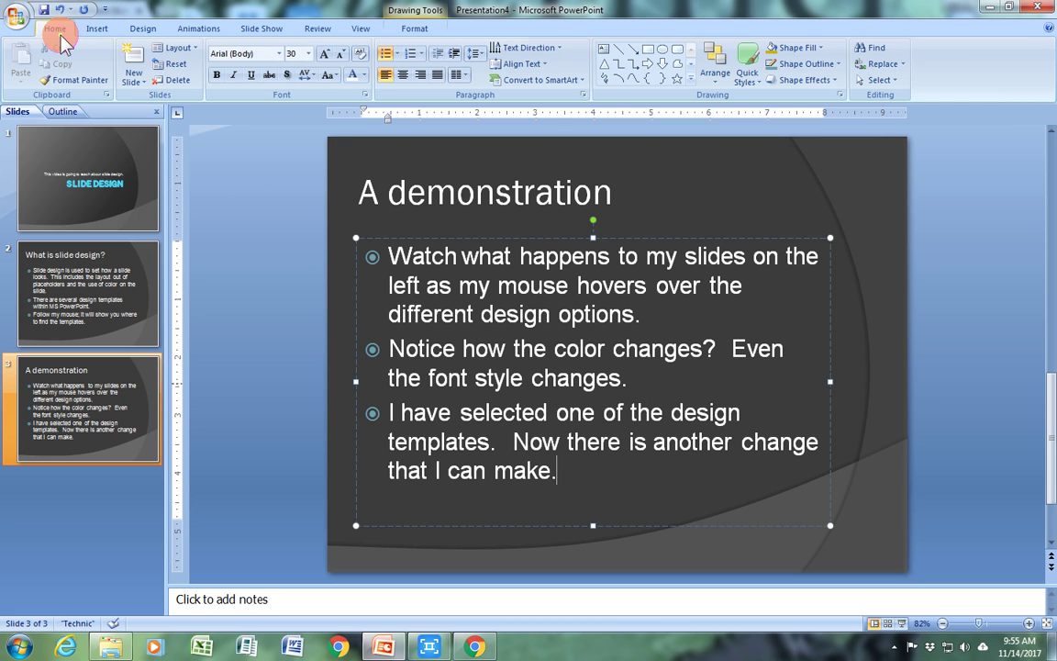
click(136, 58)
Title slide 4 'Color templates'
click(145, 28)
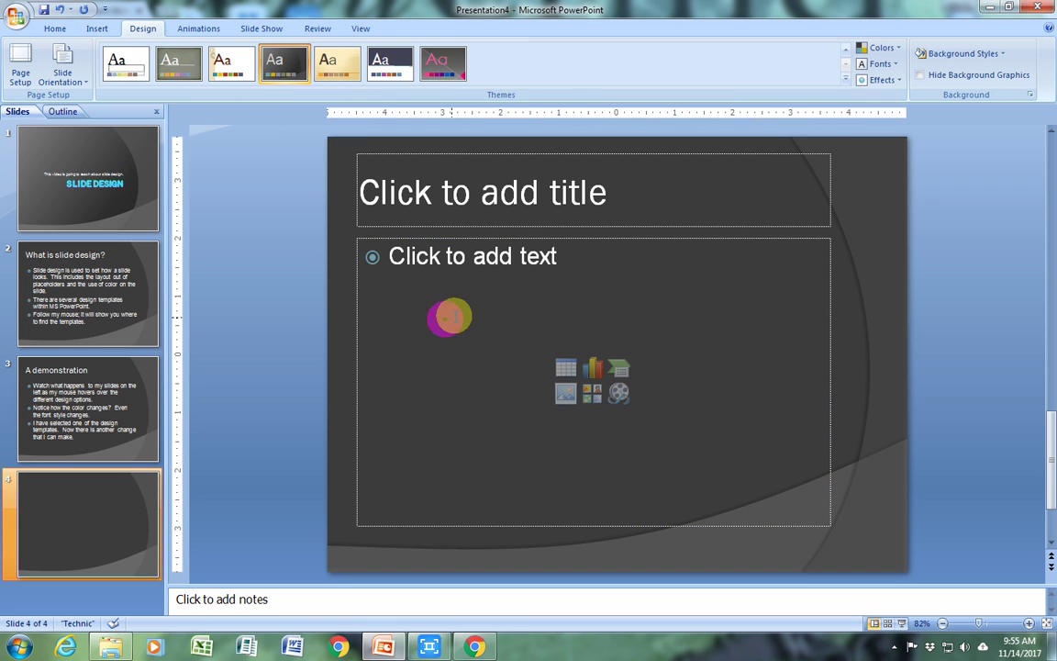
click(523, 188)
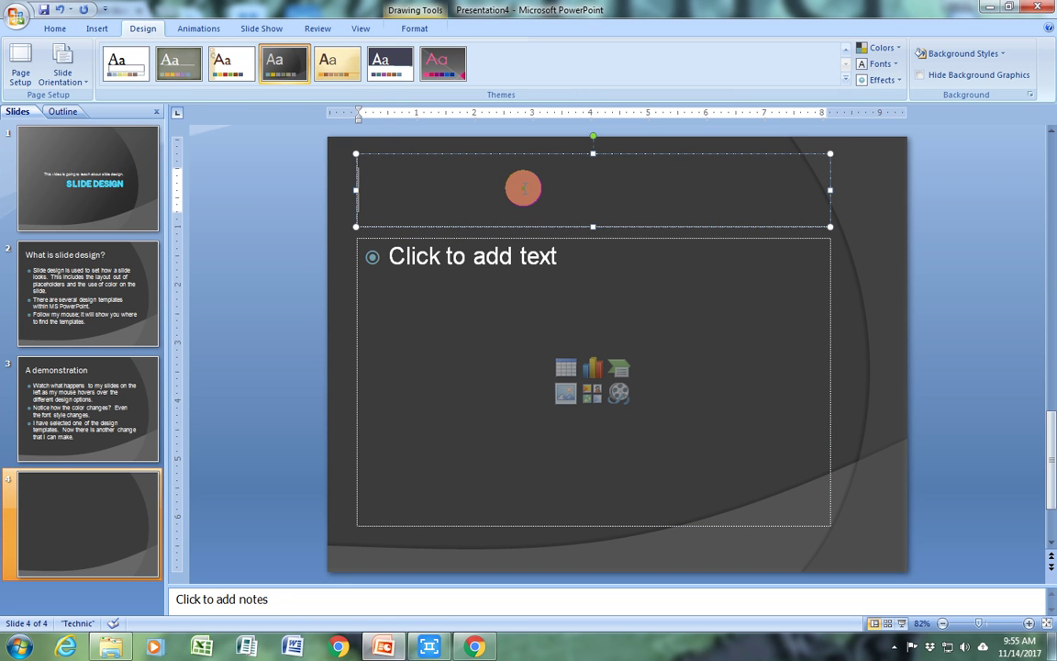
text(Clor)
key(BackSpace)
key(BackSpace)
key(BackSpace)
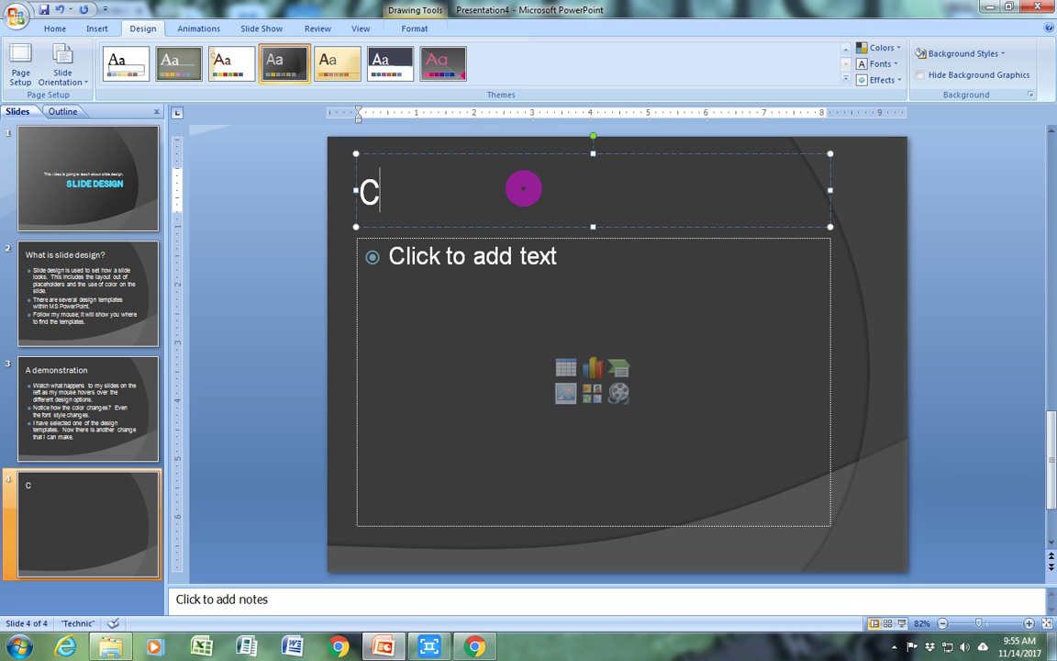
text(olor temp)
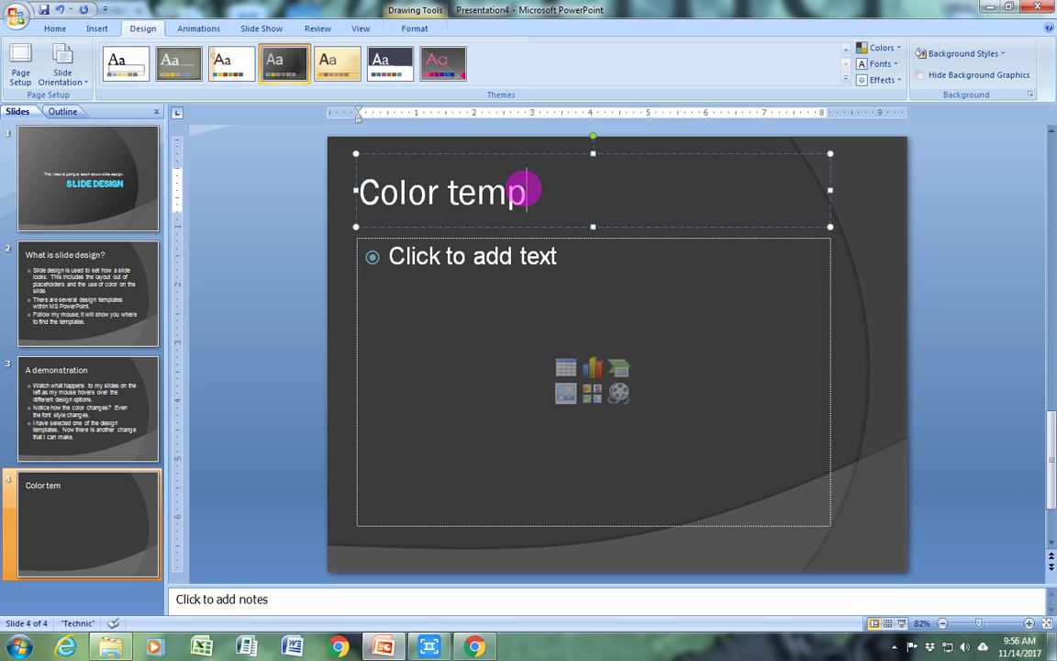
text(lates)
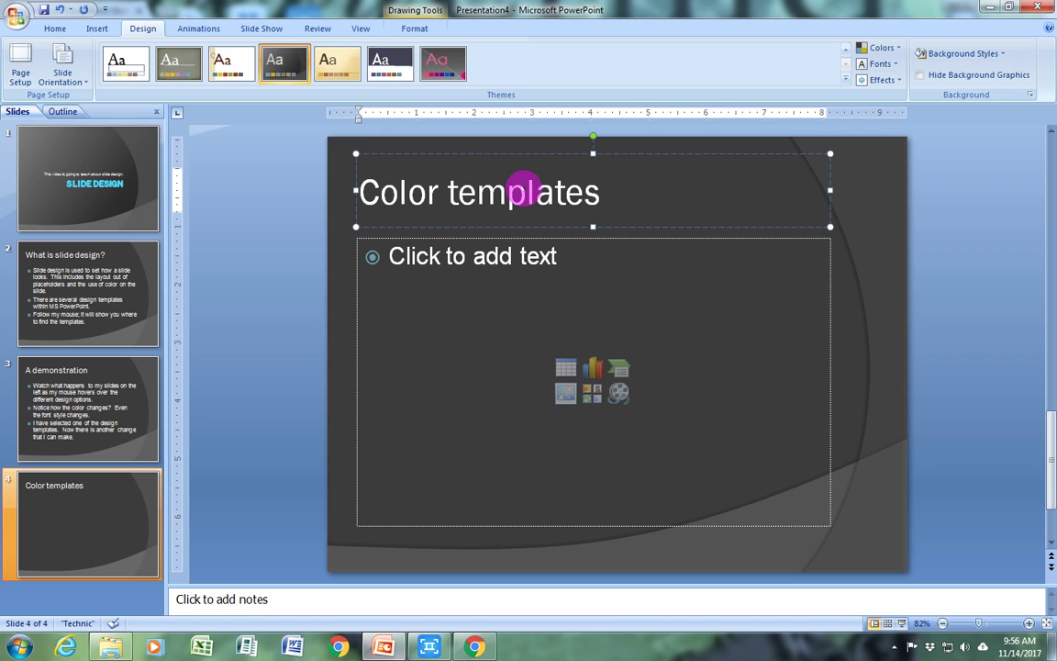
Begin slide 4's first bullet: 'Now follow my mouse as I change the color template for this design'
click(476, 252)
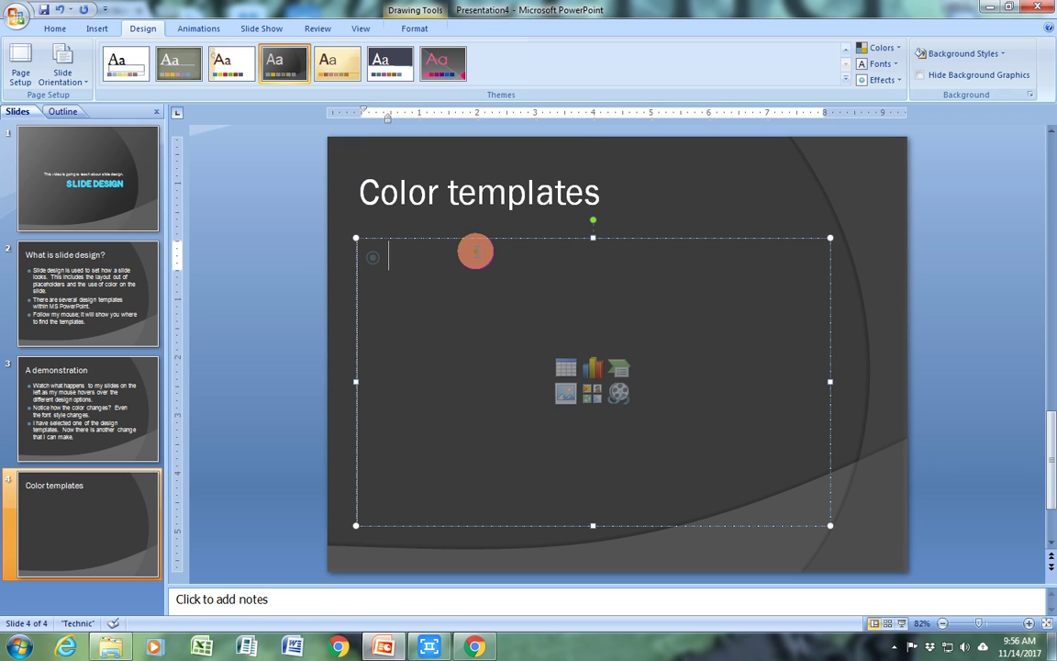
text(Now I)
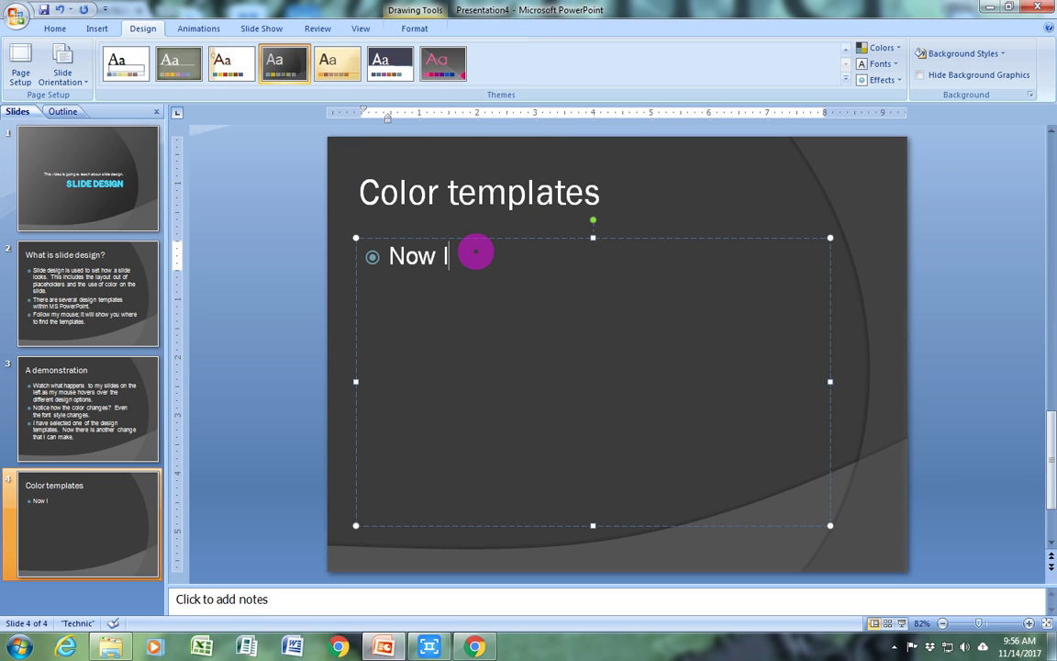
key(BackSpace)
text(follow)
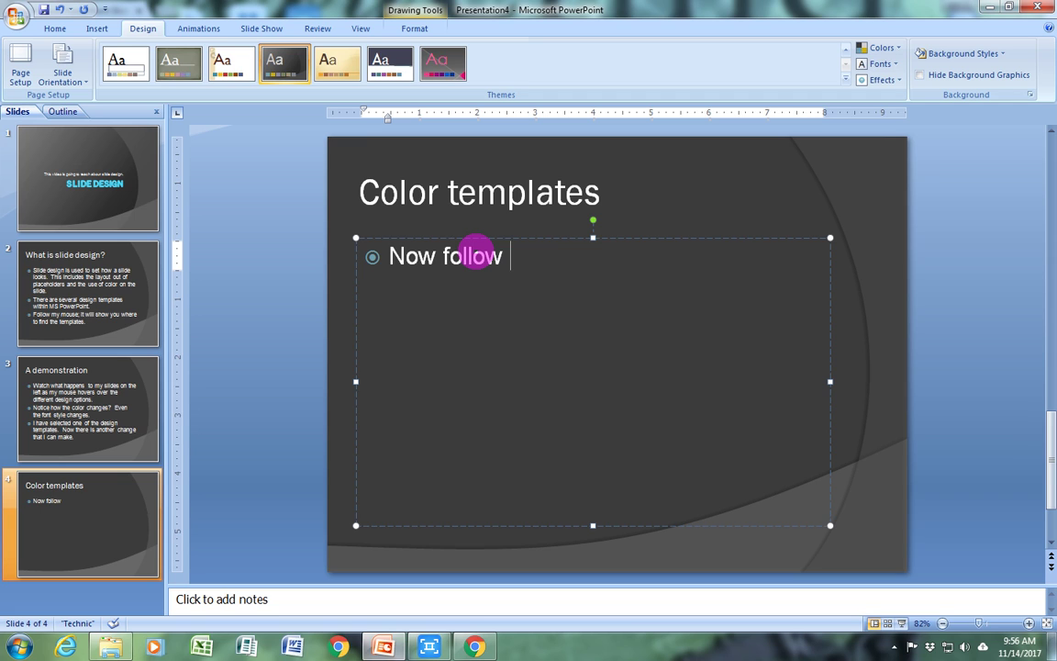
text( my mouse)
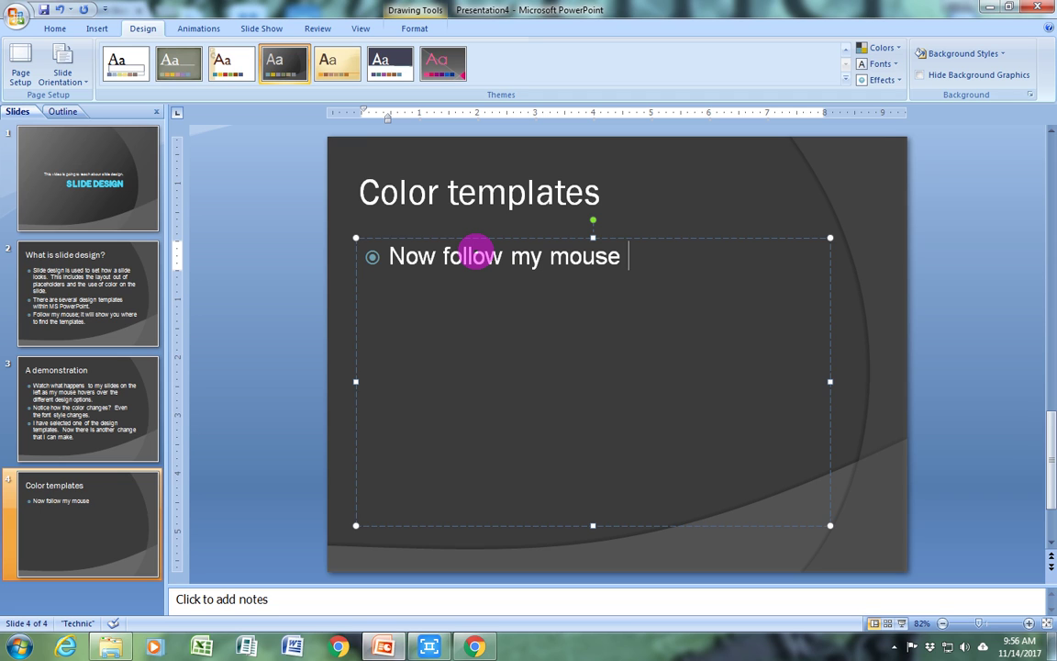
text(as I change)
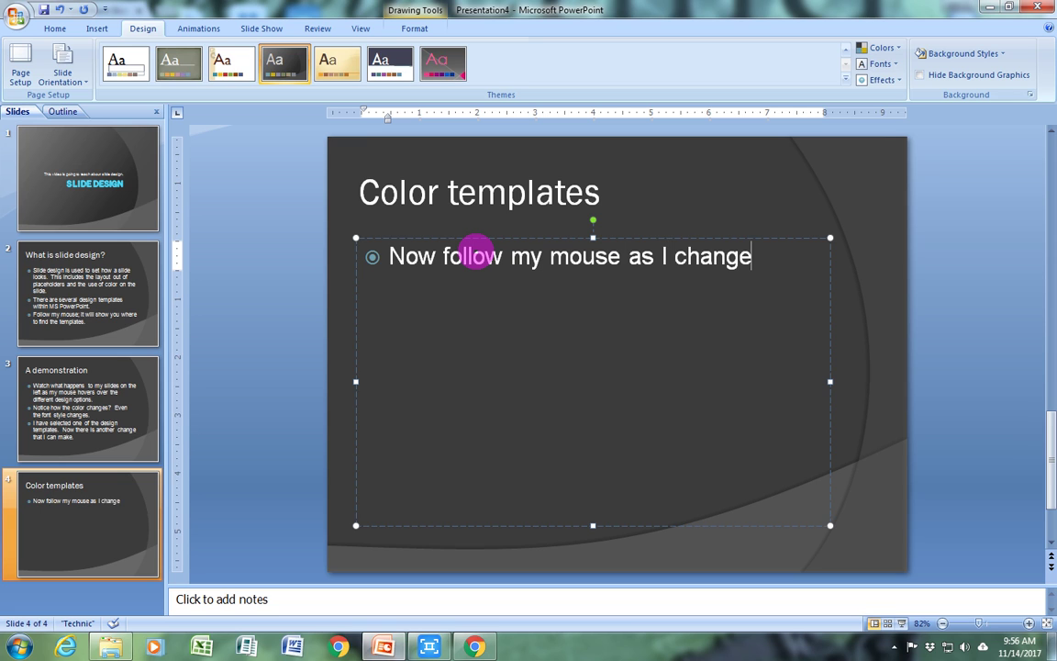
text( the co)
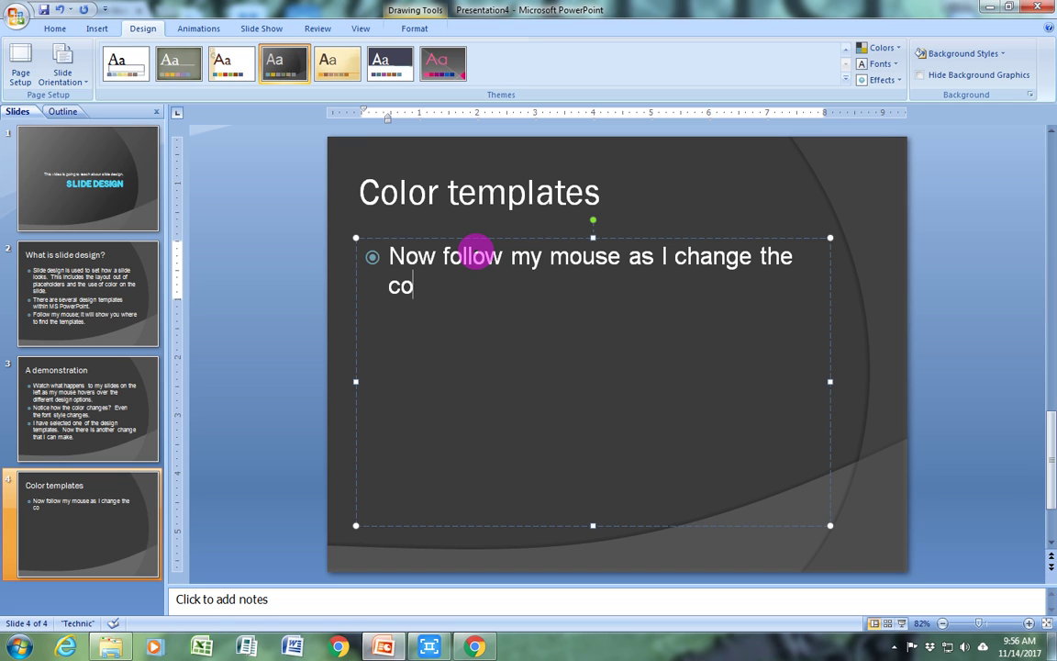
text(lortemp)
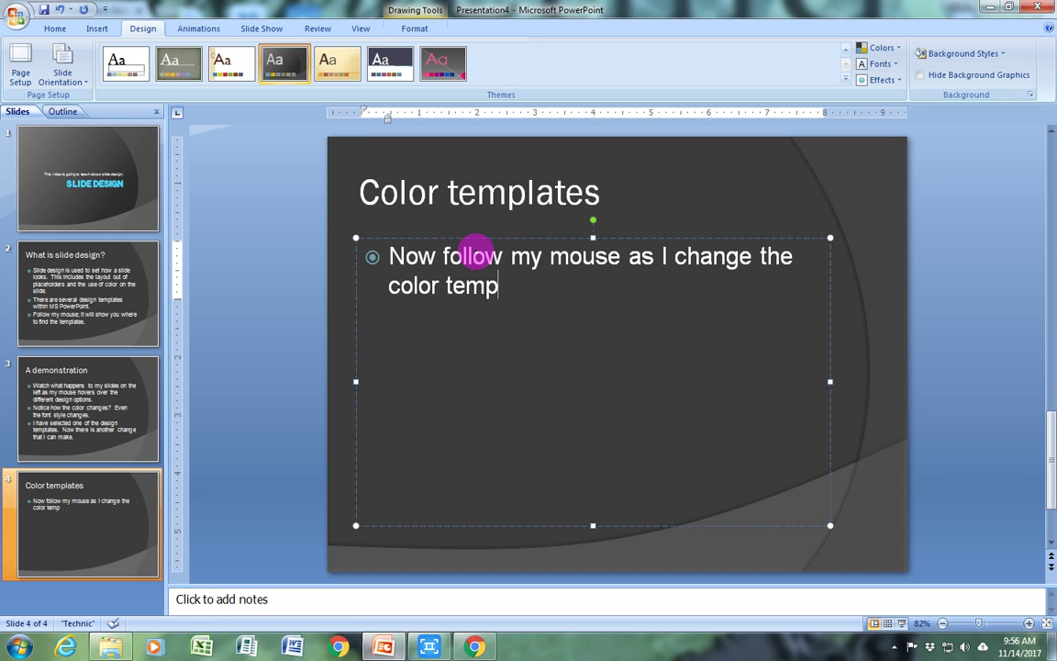
text(late for t)
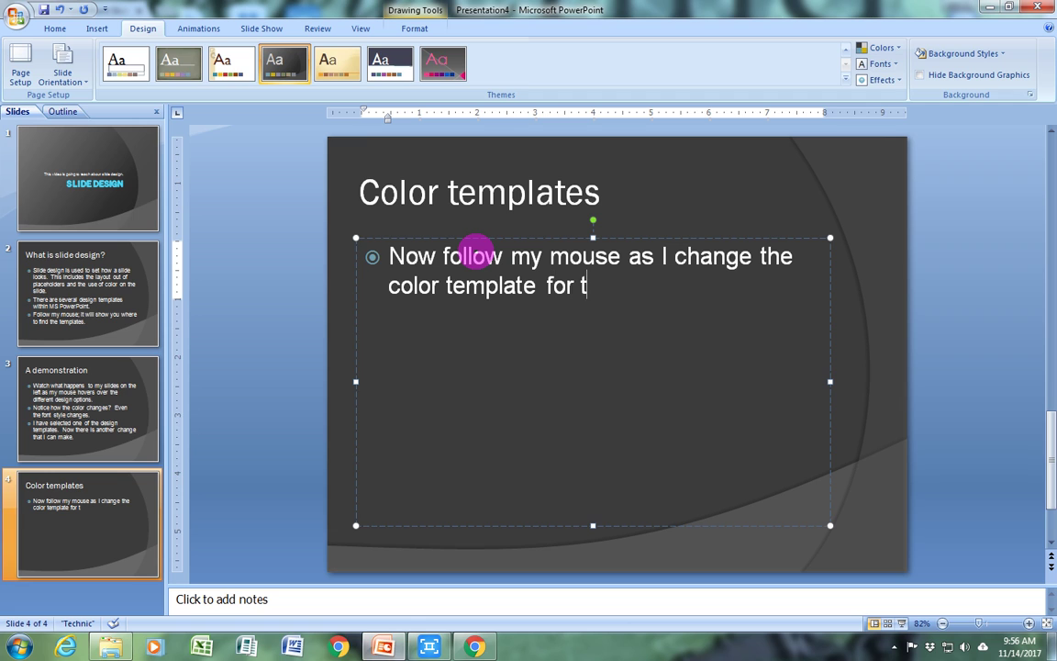
text(his d)
text(esign.)
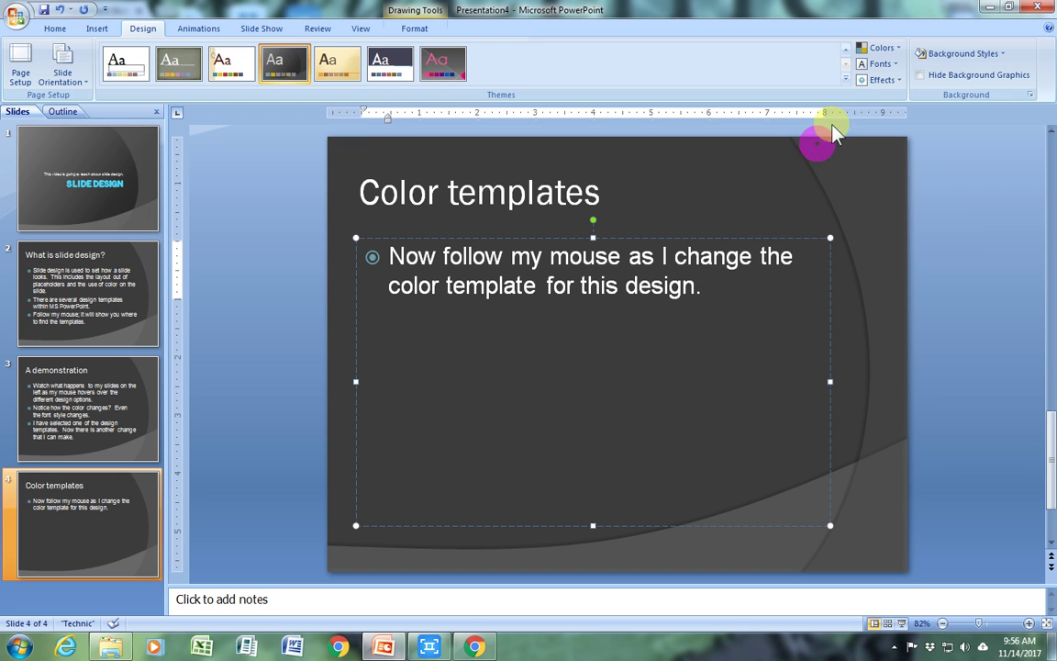
Apply the built-in Paper color set so every slide turns olive green and gray
click(898, 54)
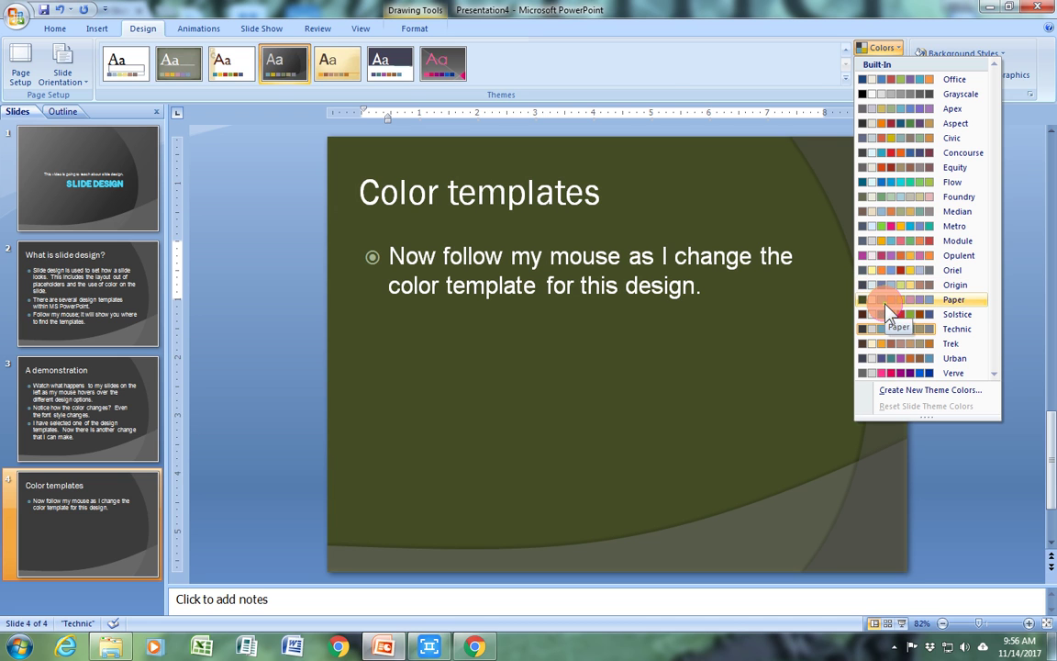
click(886, 303)
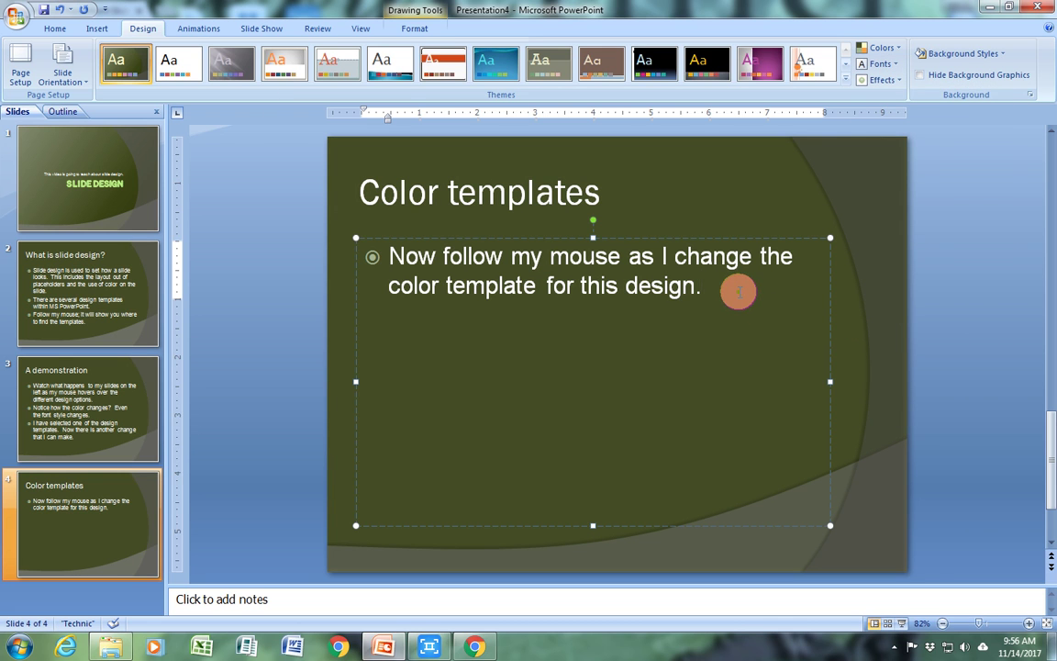
Add the bullet 'I have selected a green and gray color scheme. Notice the color changed on all the slides within this presentation'
key(Return)
text(I have)
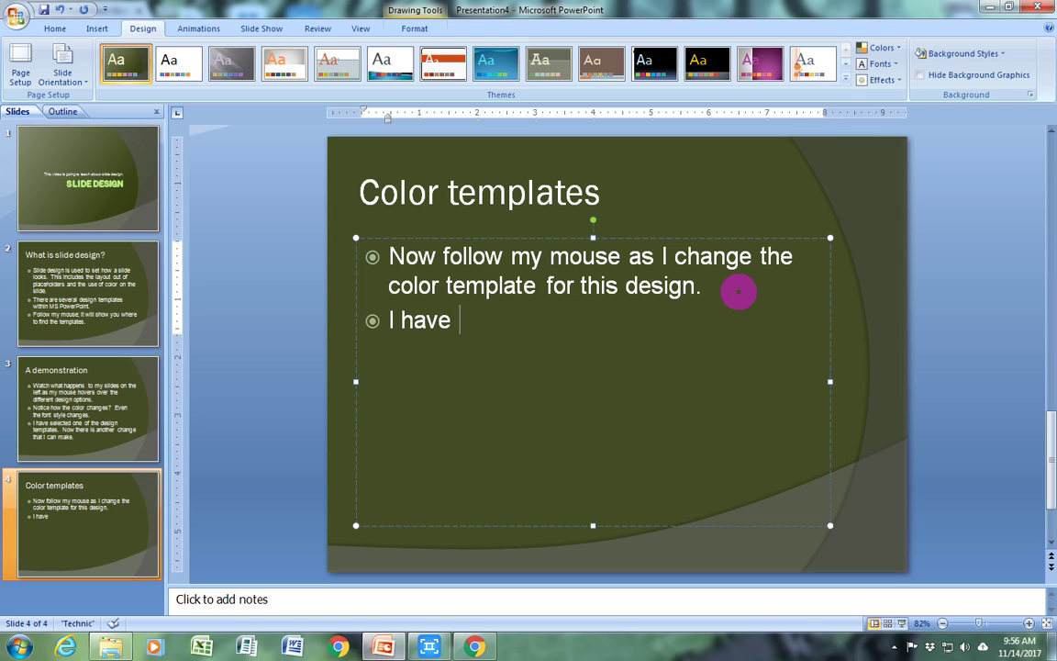
text( selected )
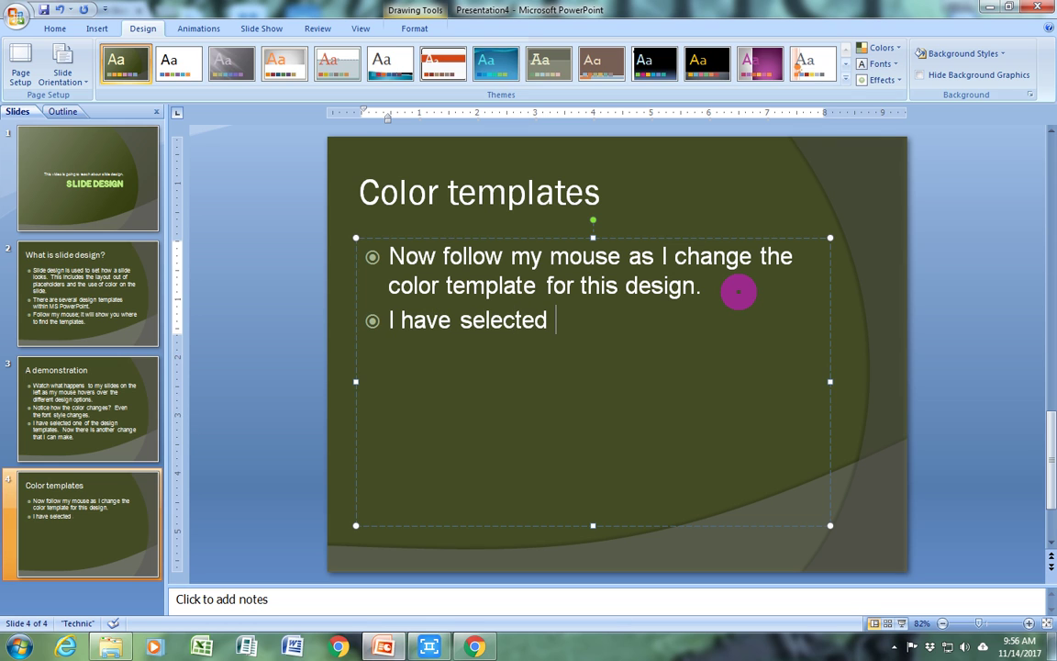
text(a green and )
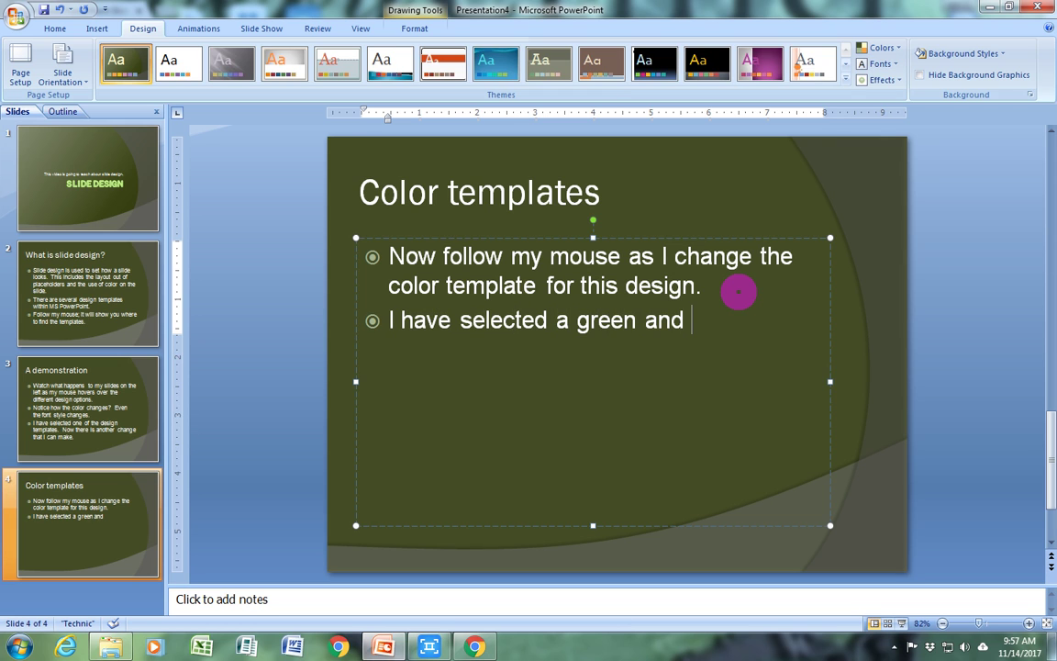
text(gray)
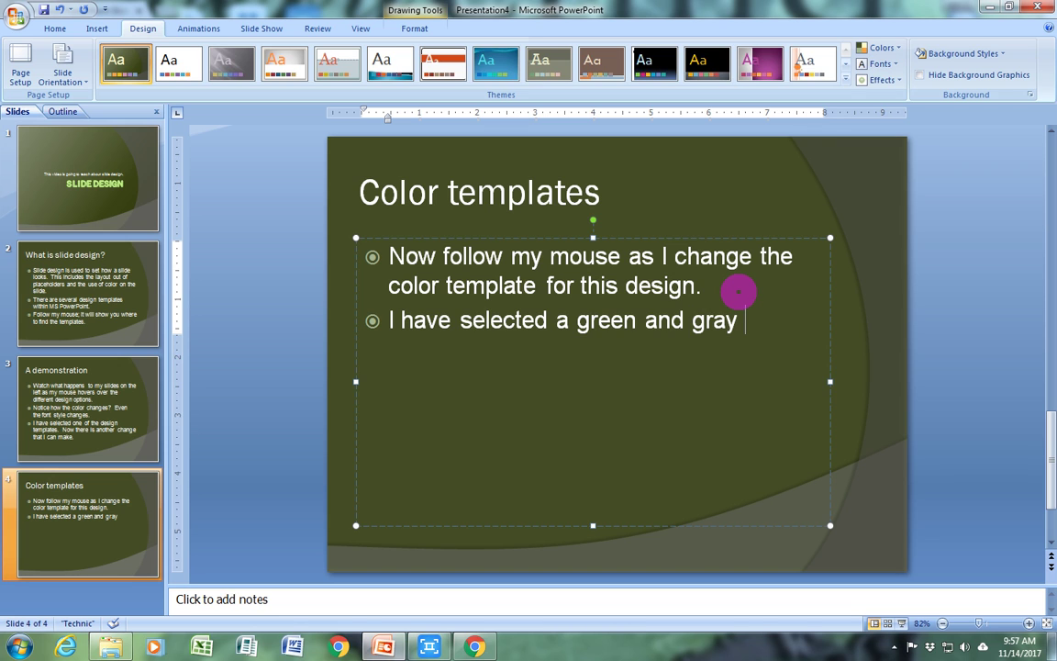
text( the)
key(BackSpace)
key(BackSpace)
text(color sche)
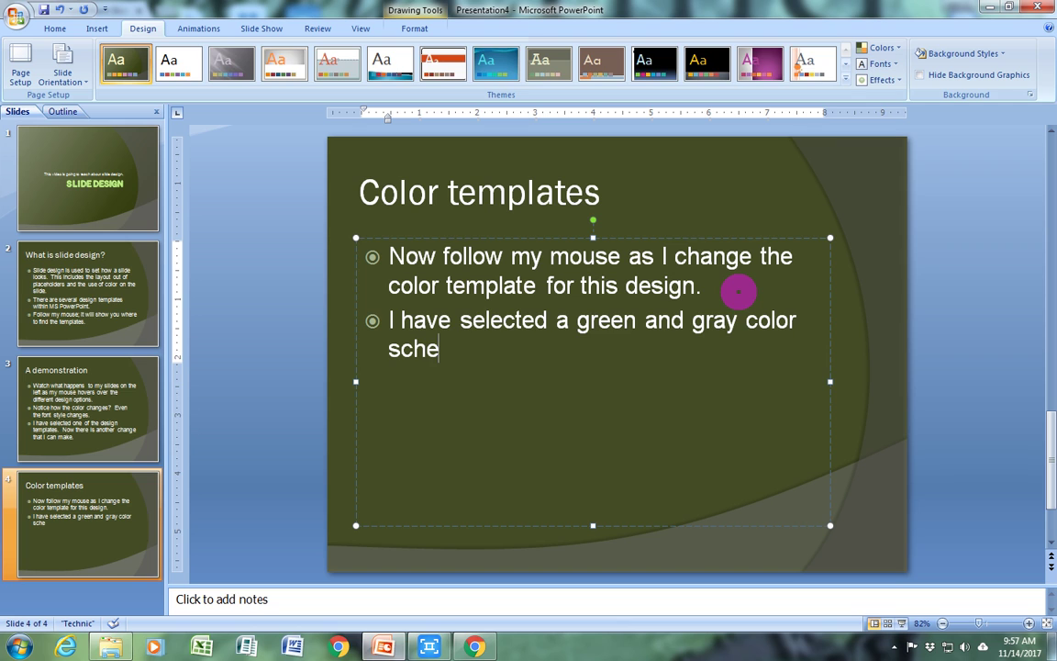
text(me.  No)
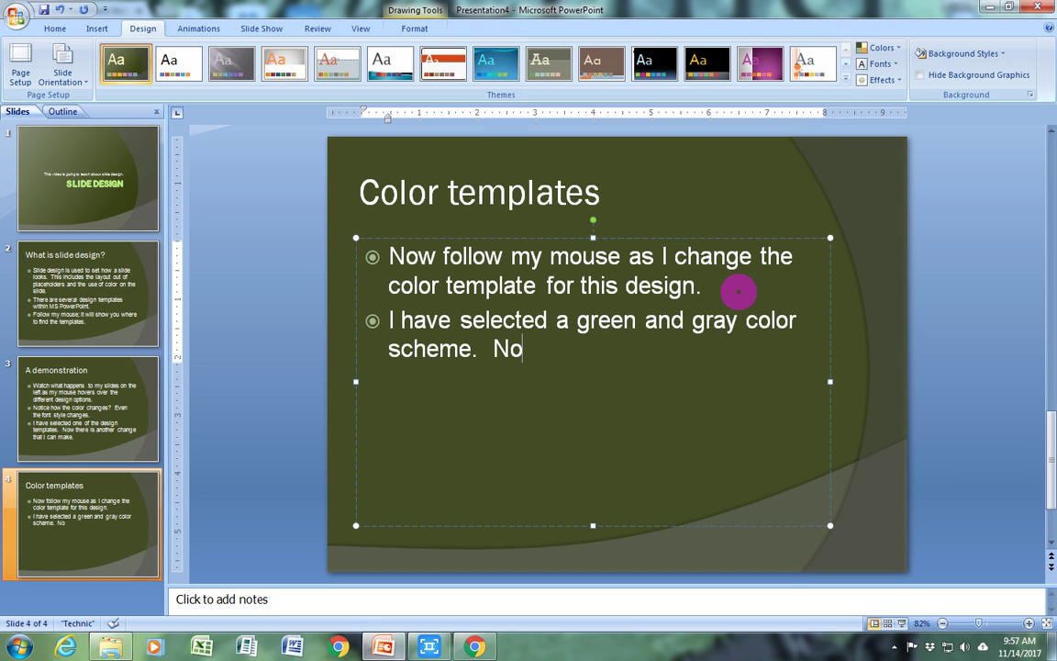
text(tice the colo)
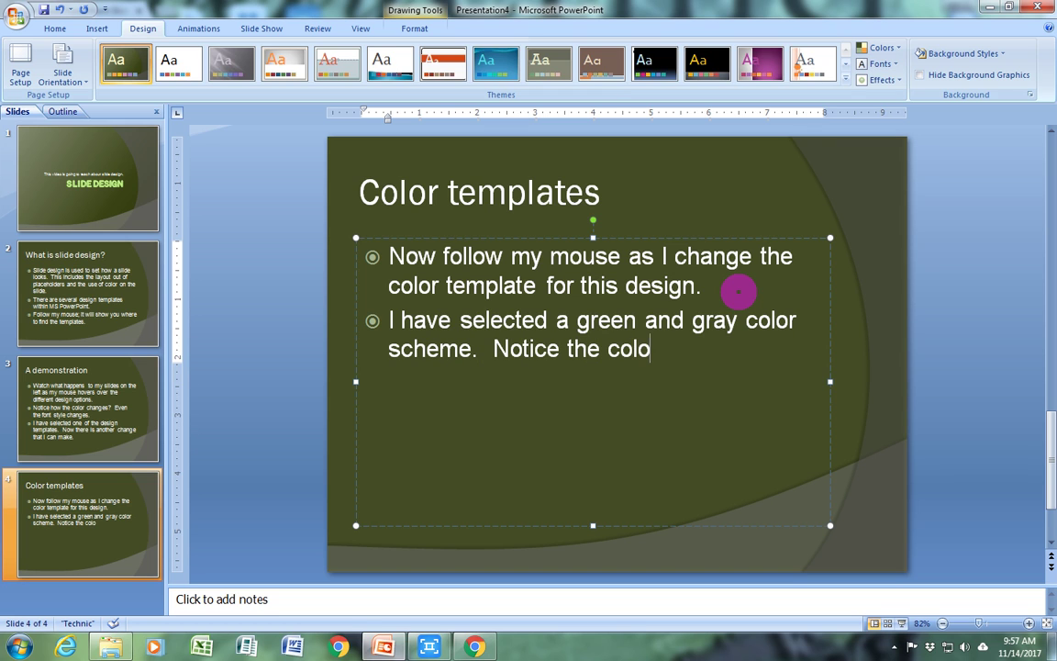
text(r changed)
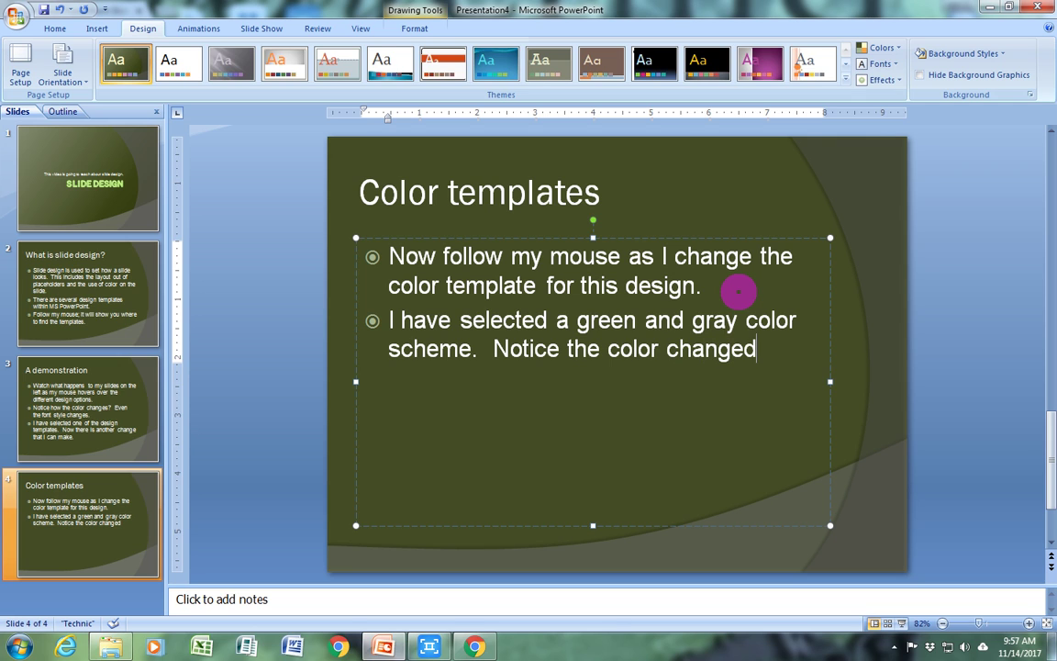
text( on all the sl)
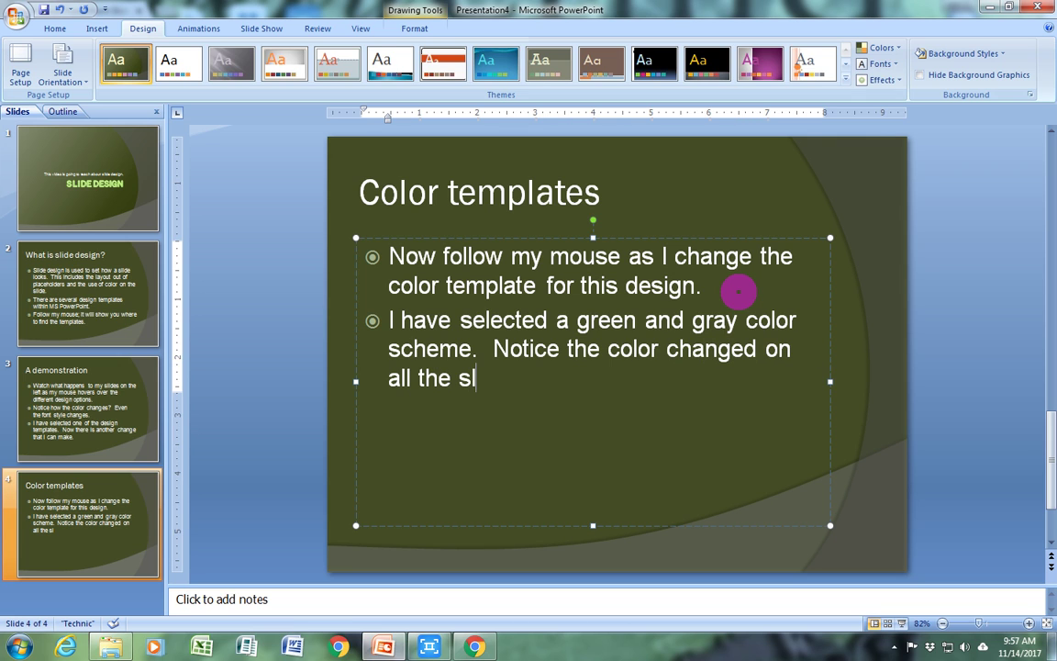
text(ides)
text( within this)
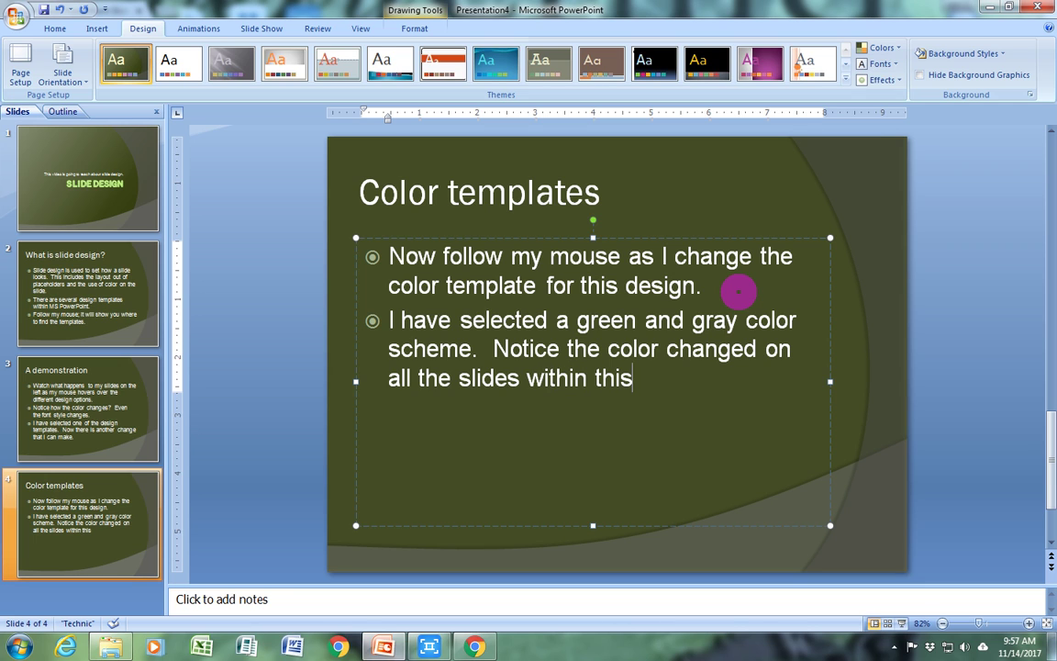
text( presentation!)
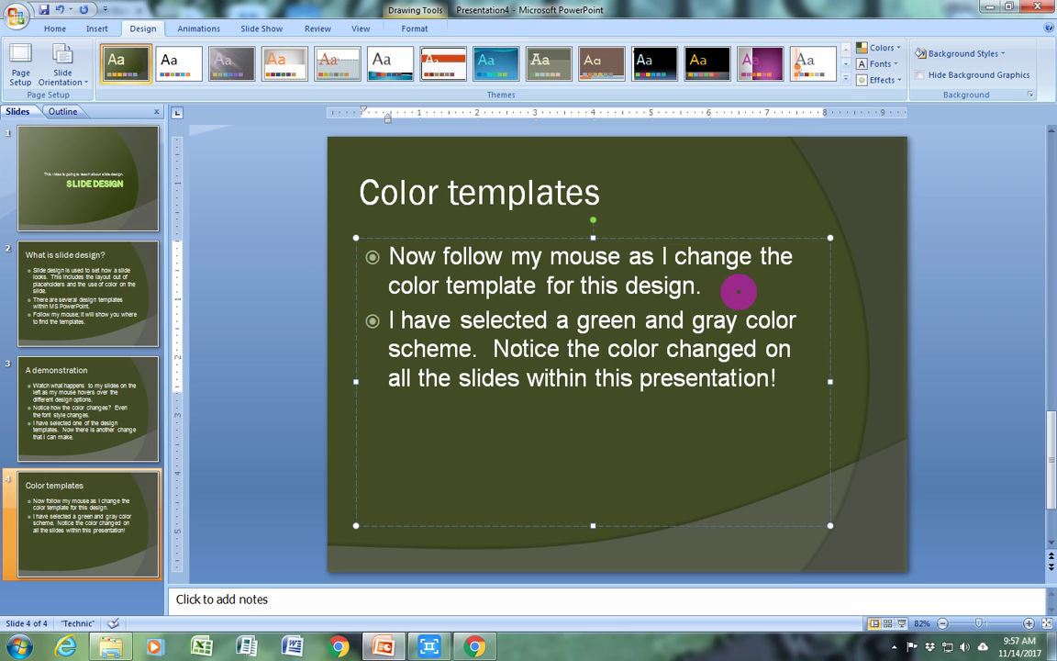
key(Return)
Add a ':)' smiley bullet and the closing bullet 'You try it on your presentation!', then show hidden tray icons
text(:))
key(Return)
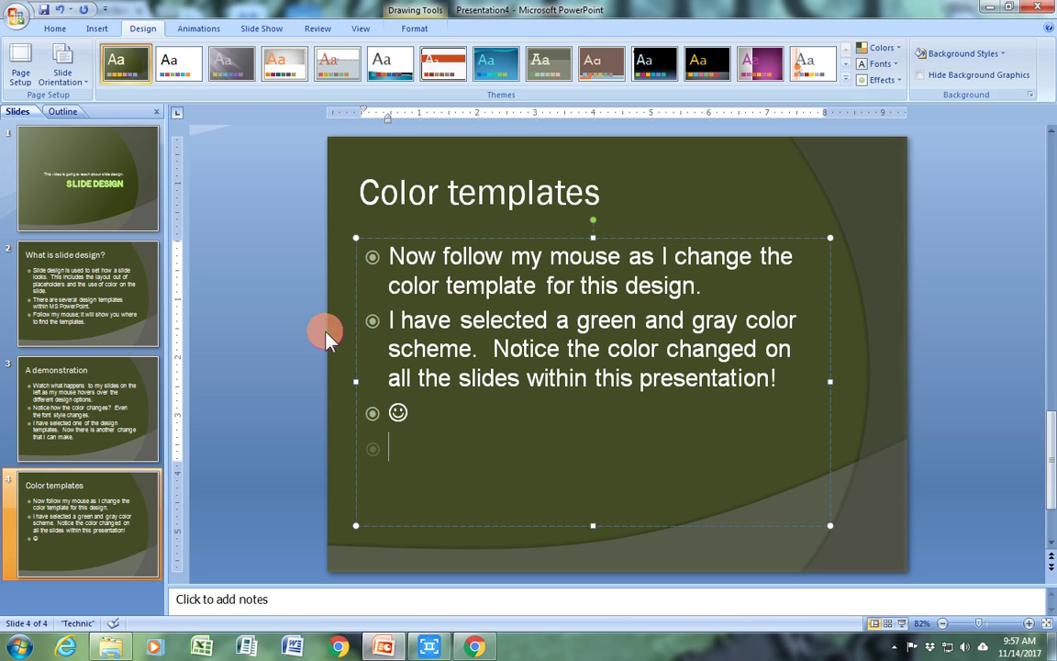
text(You )
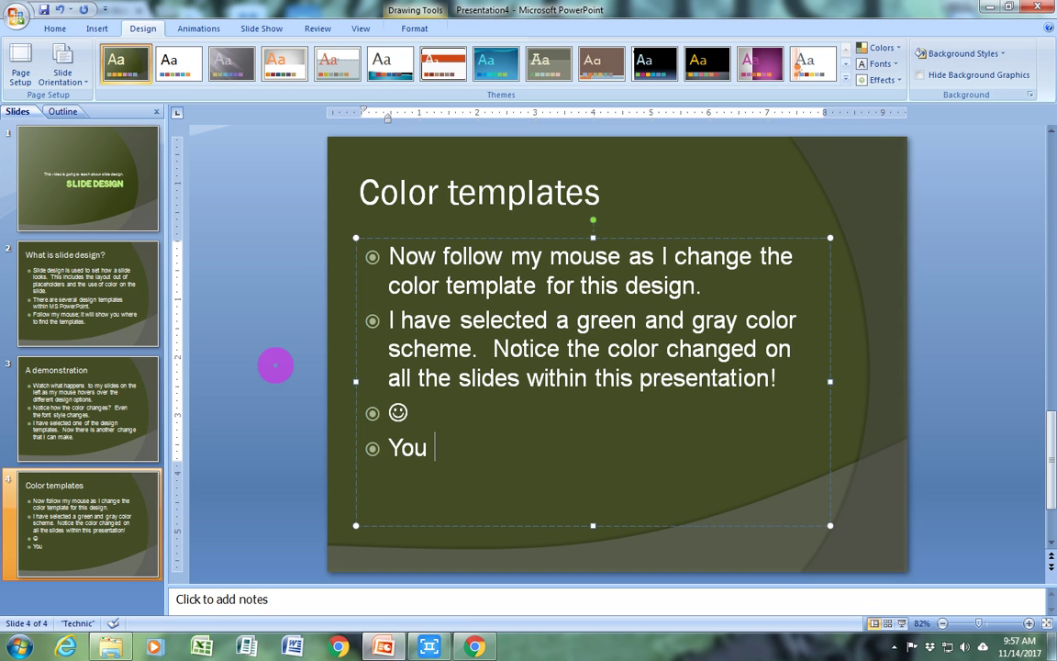
text(tri)
key(BackSpace)
text(y it o)
text(n yo)
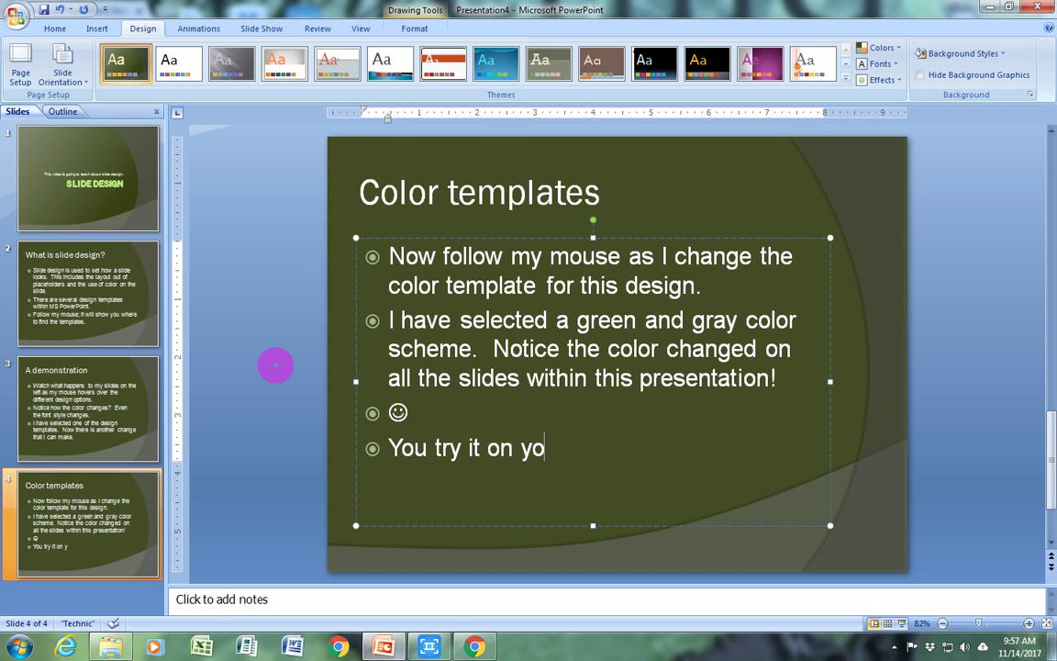
text(ur pre)
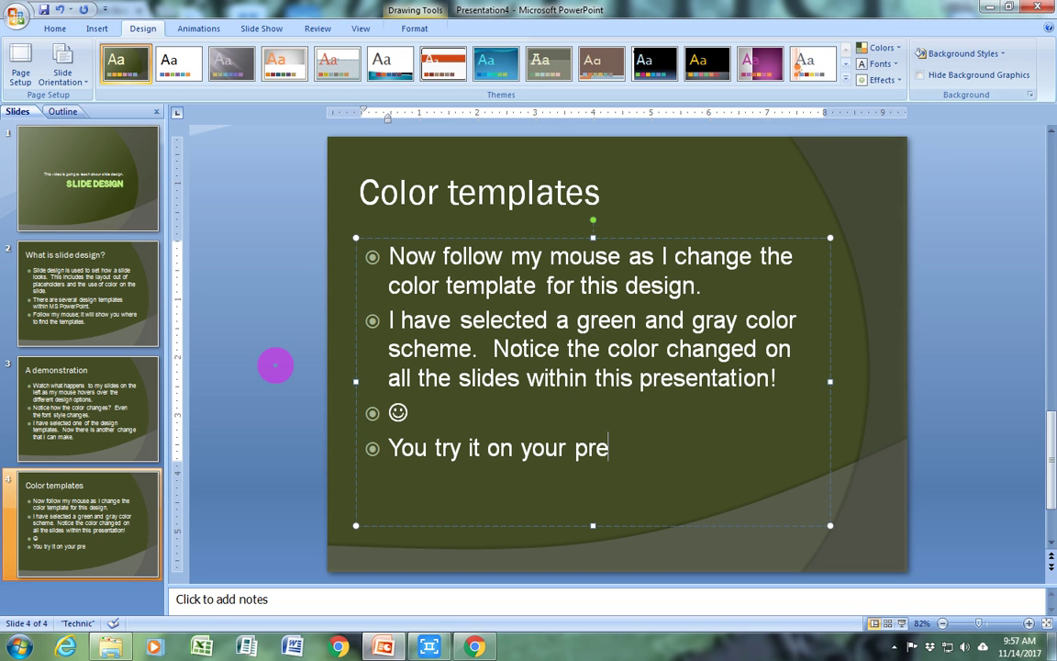
text(sentation!)
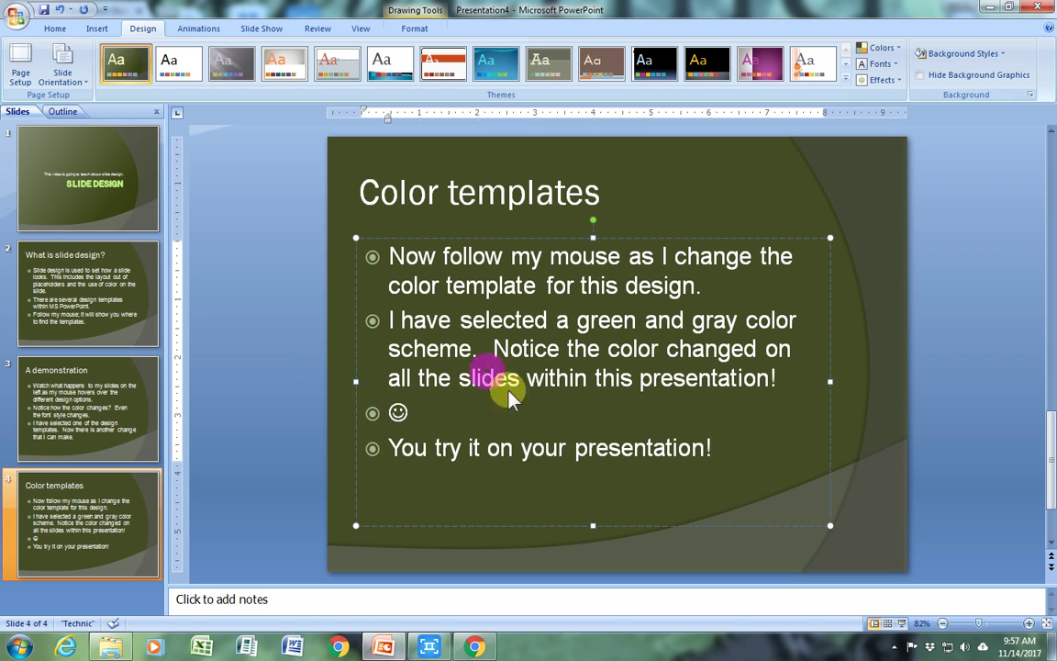
click(895, 647)
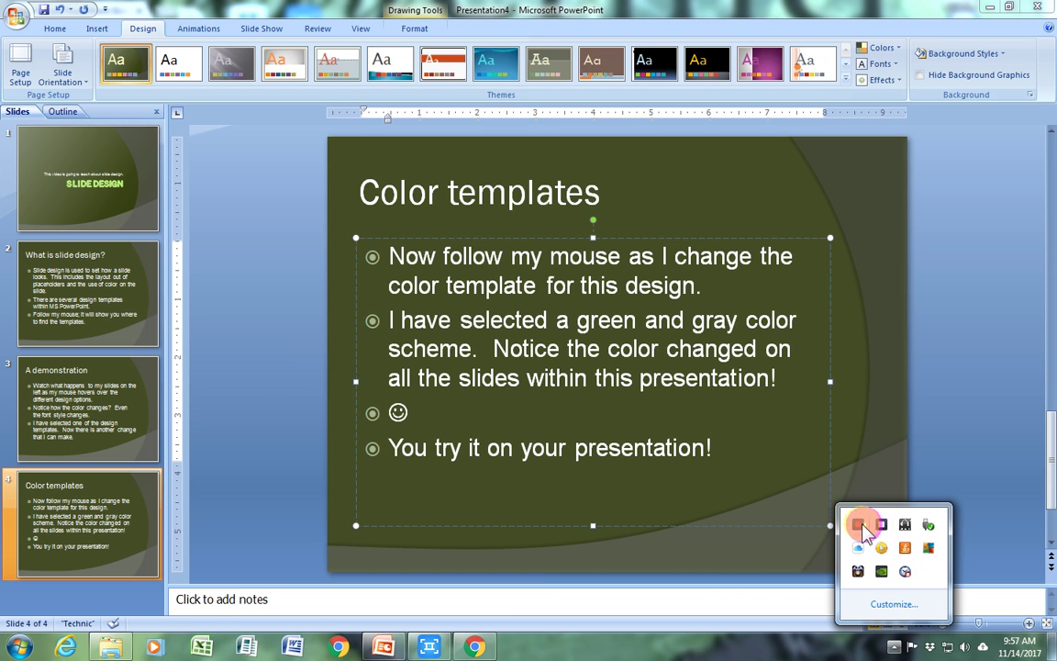